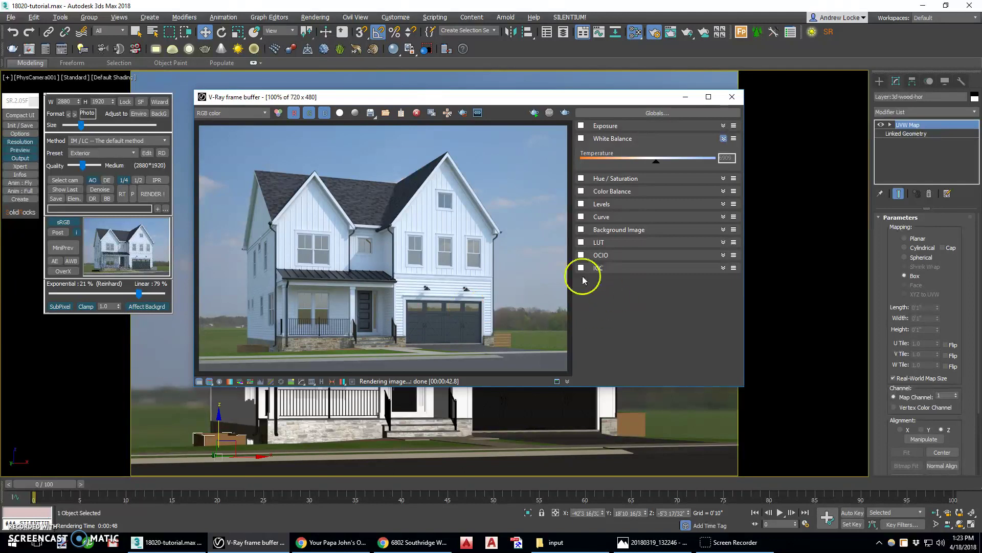
Close the rendered image window and show the whole house site in a maximized perspective view
click(732, 97)
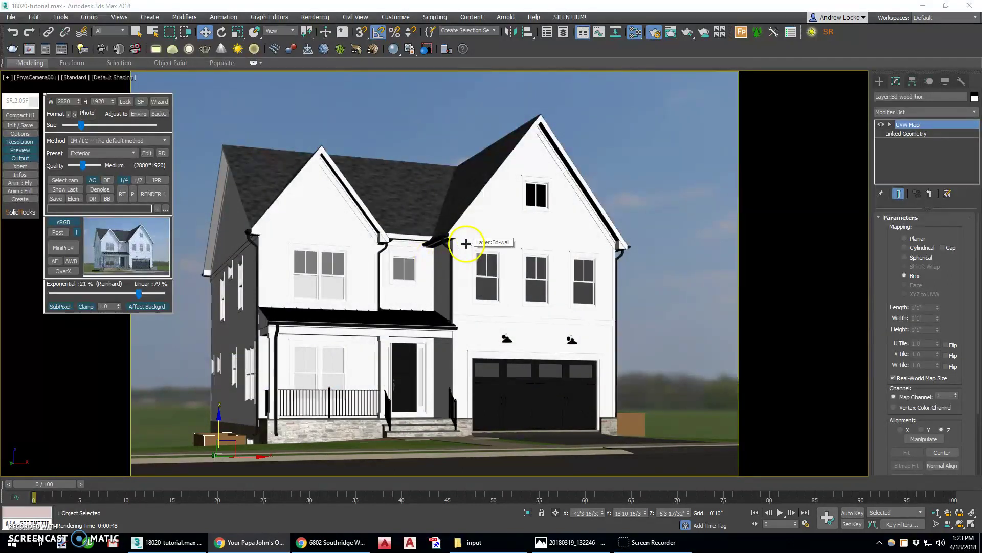
right_click(473, 187)
click(418, 205)
key(alt+w)
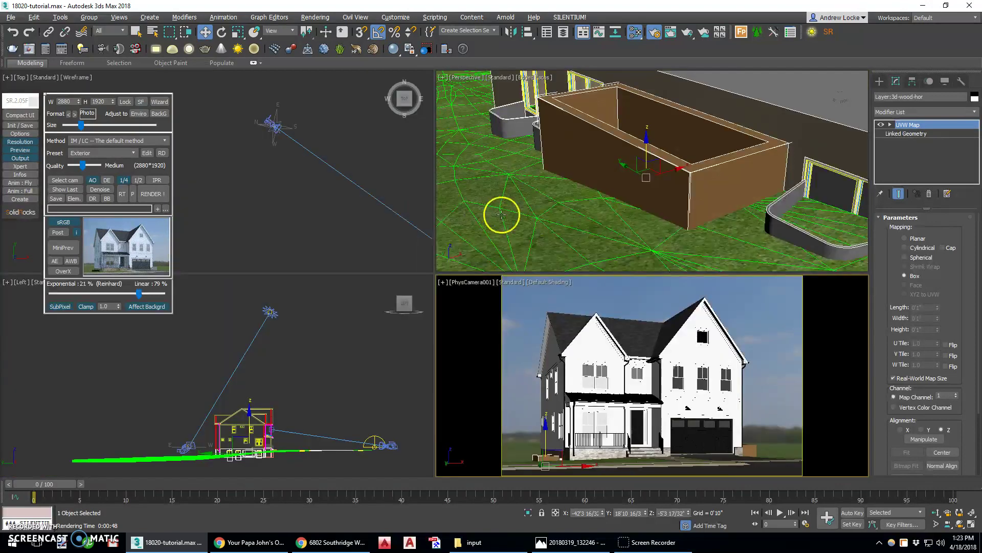
key(alt+w)
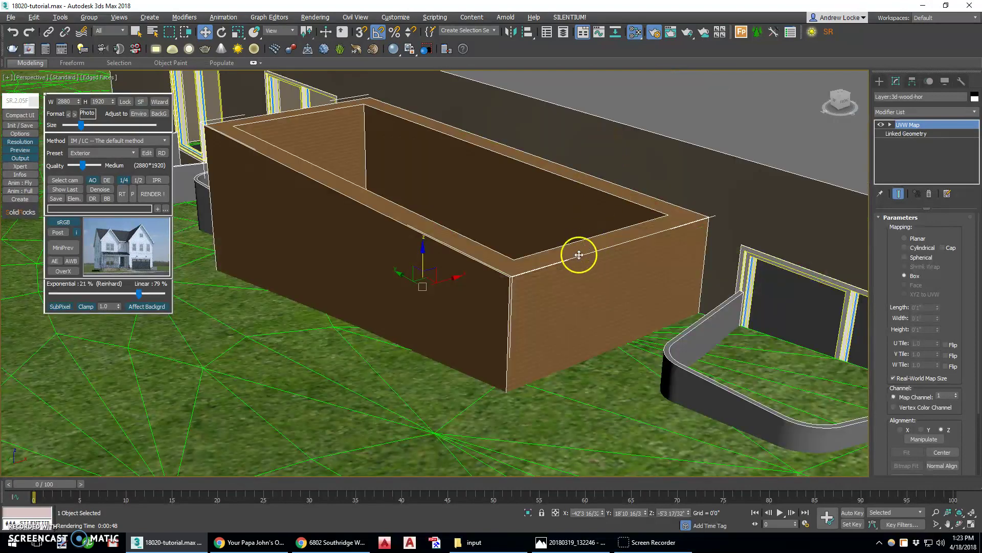
scroll(576, 252, down, 10)
scroll(589, 255, down, 5)
middle_drag(619, 222, 424, 251)
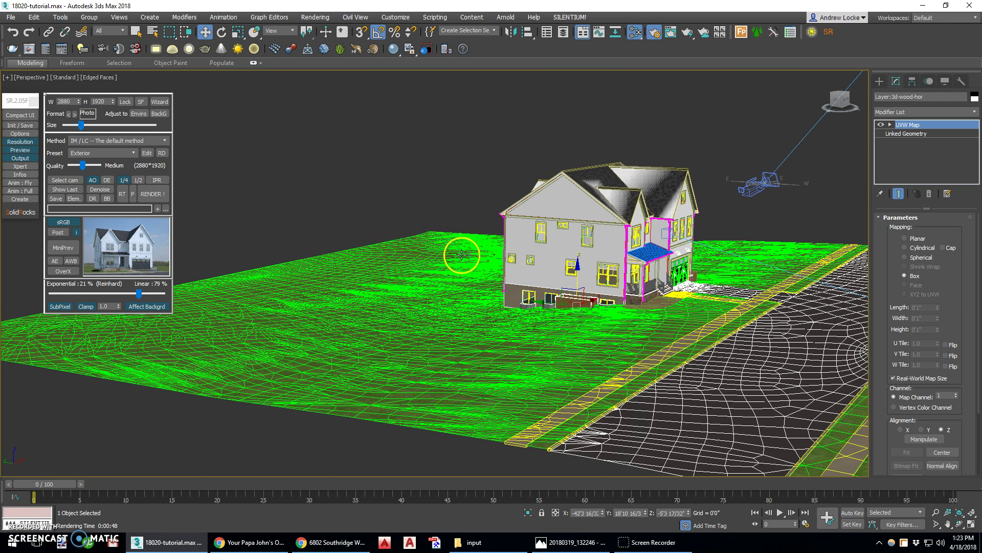
key(alt+w)
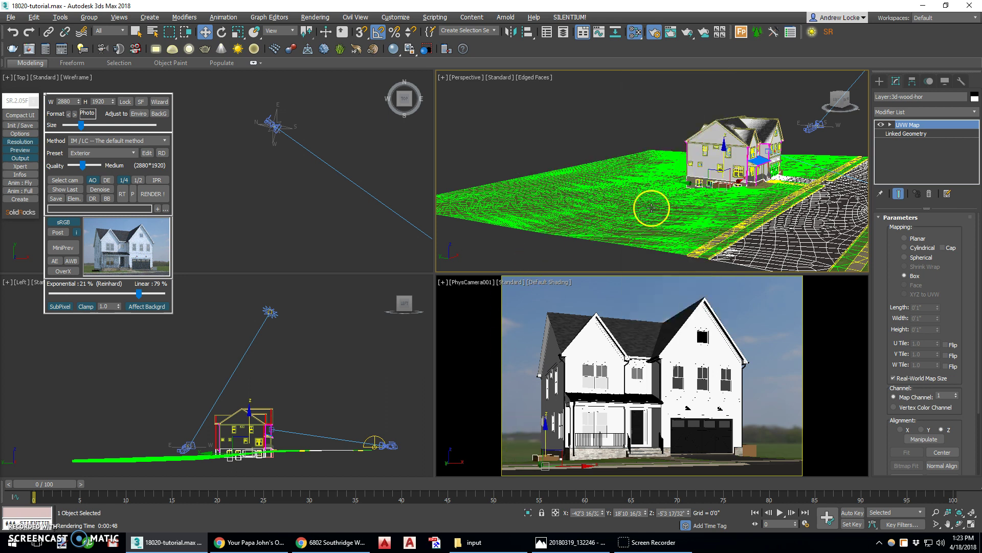
key(alt+w)
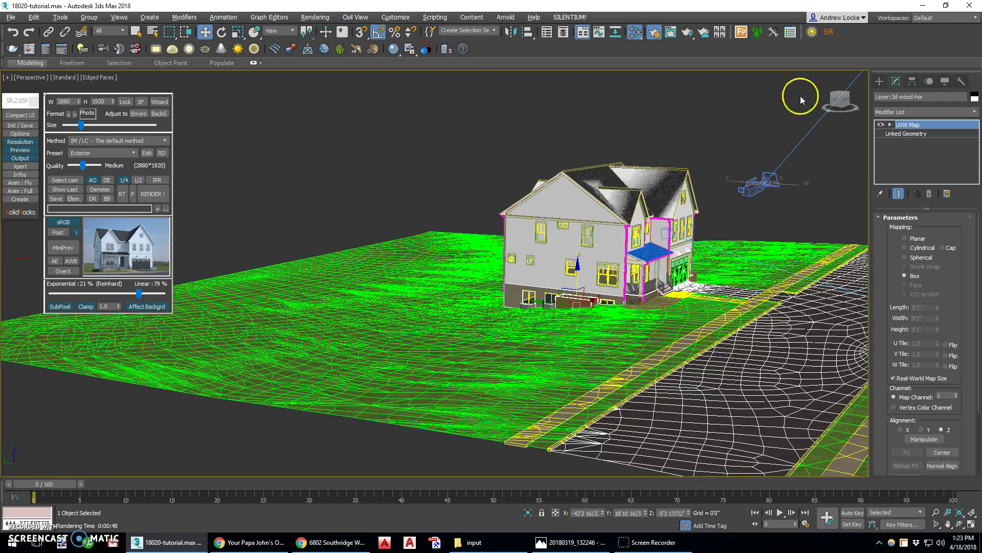
Create a Forest Pro scatter on the lawn surface and enable the recommended camera limit to visibility
click(741, 33)
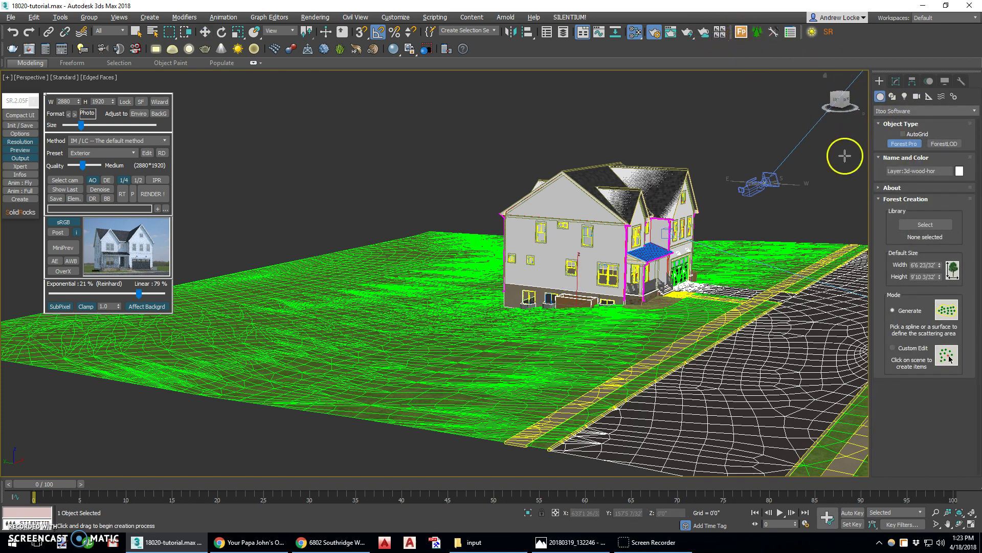
alt+middle_drag(750, 233, 632, 243)
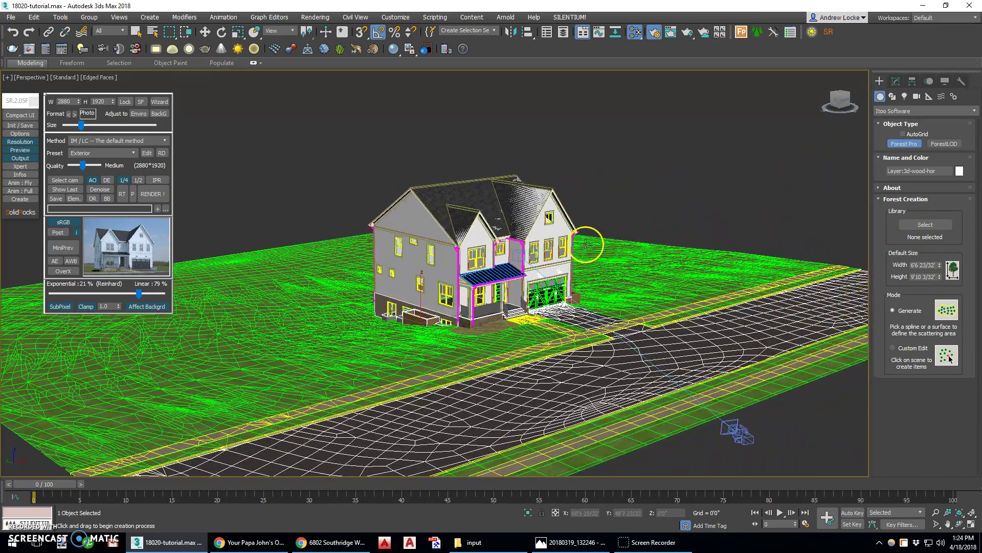
scroll(605, 248, up, 3)
scroll(607, 251, down, 3)
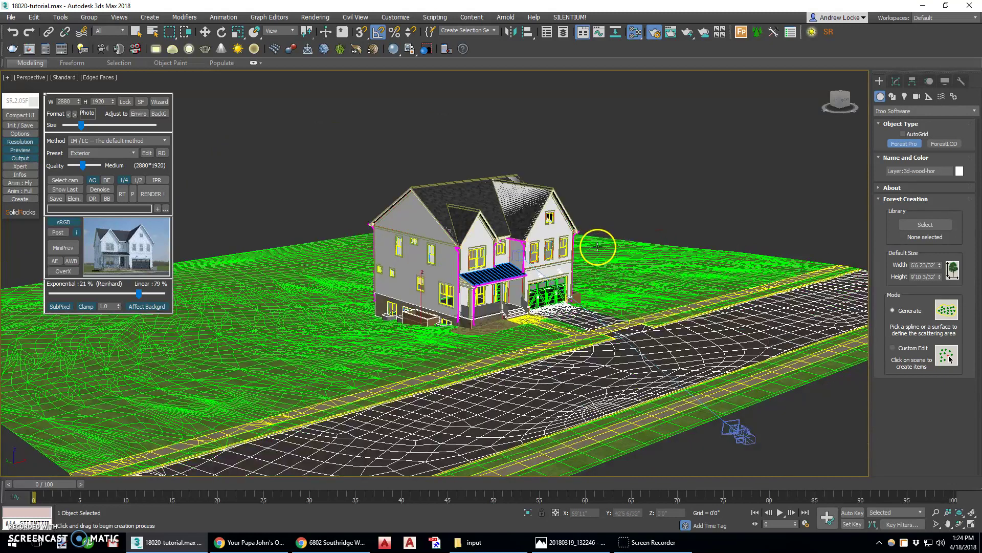
scroll(597, 241, up, 3)
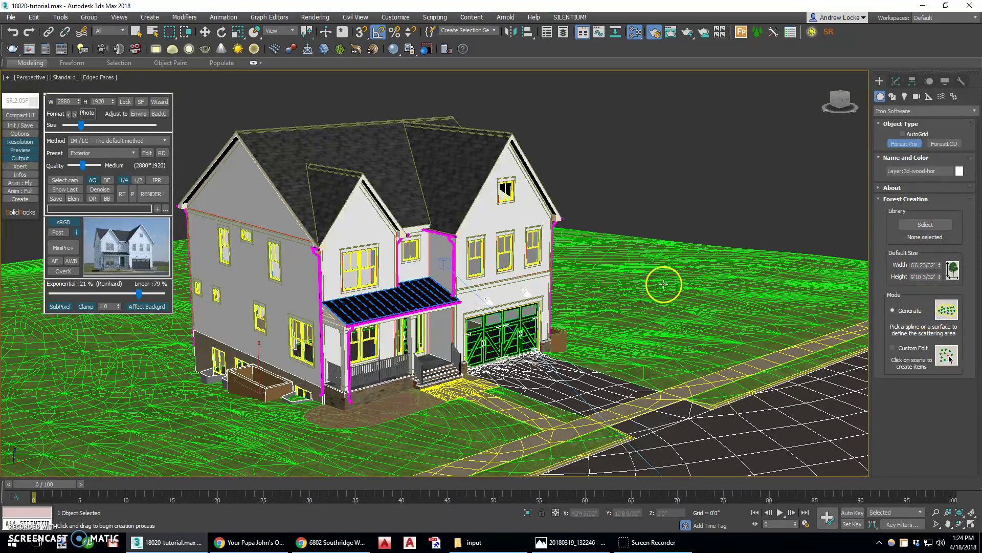
click(637, 268)
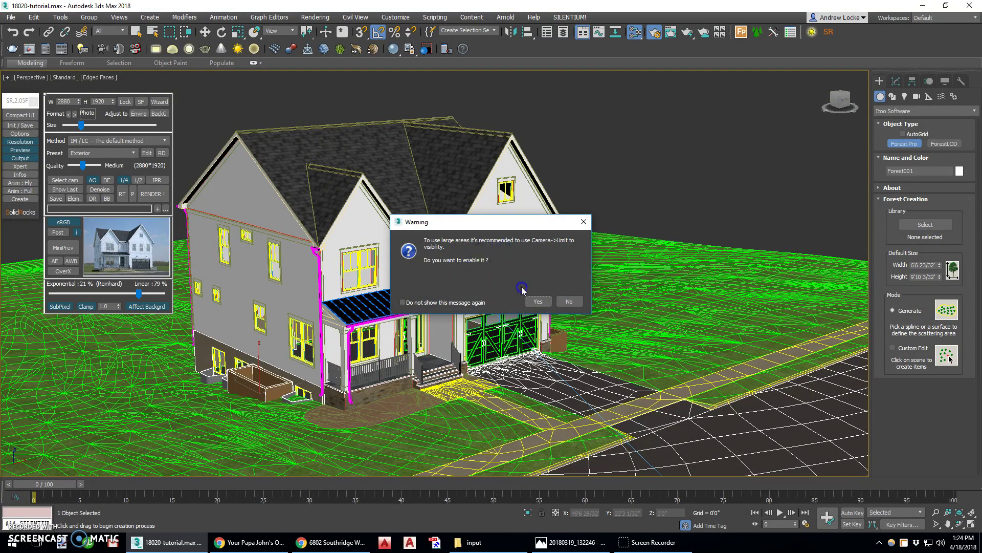
click(538, 301)
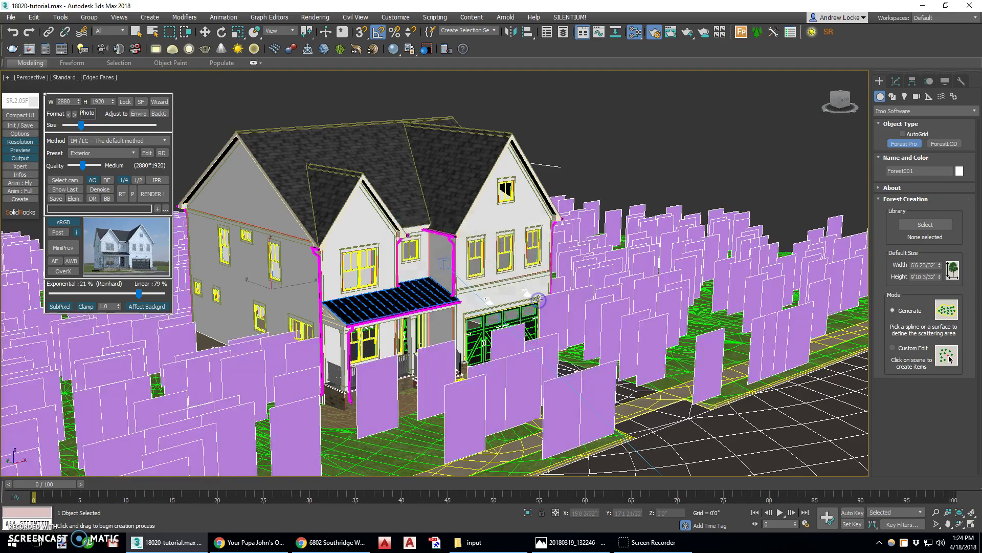
Rename the new forest object Forest-trees and collapse its geometry settings
scroll(640, 252, down, 8)
alt+middle_drag(655, 257, 656, 267)
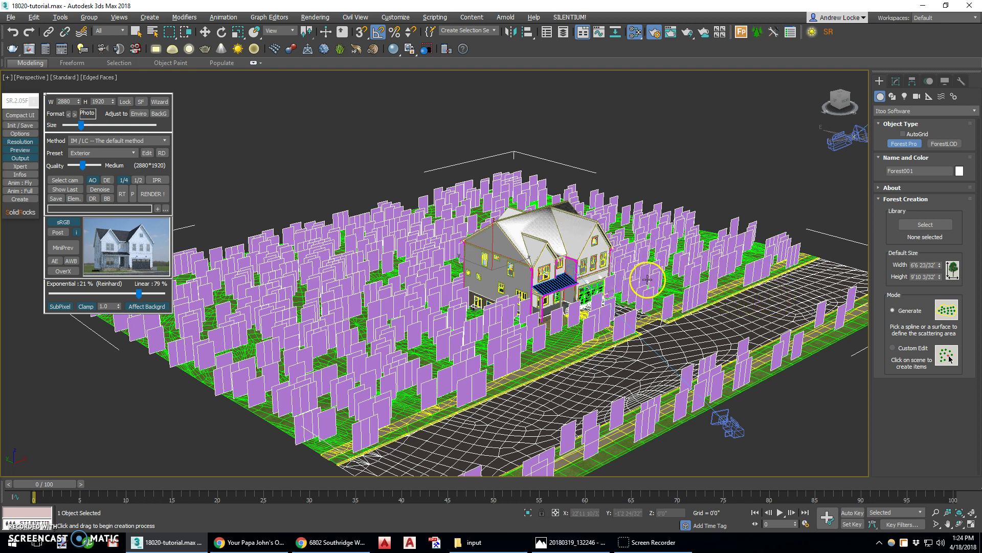
middle_drag(646, 283, 635, 268)
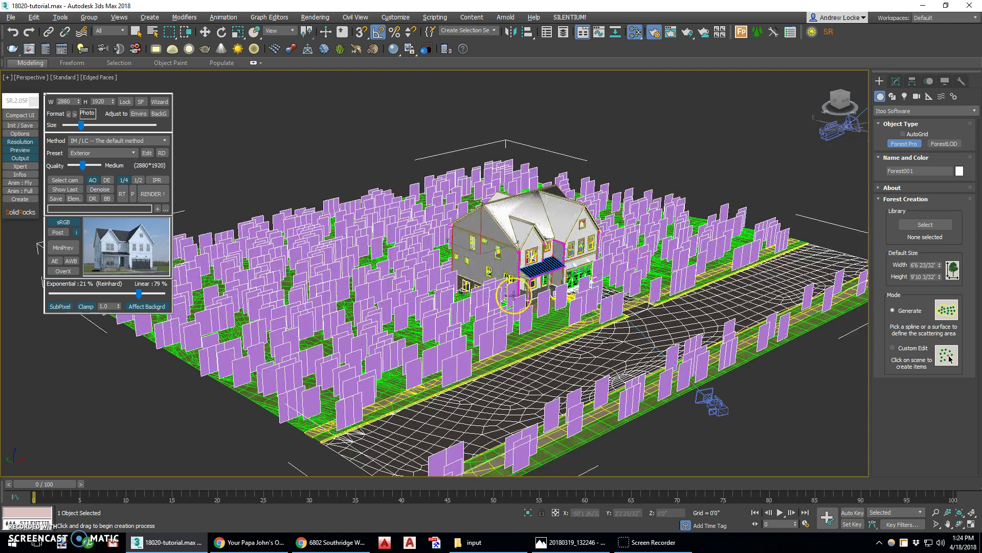
click(896, 81)
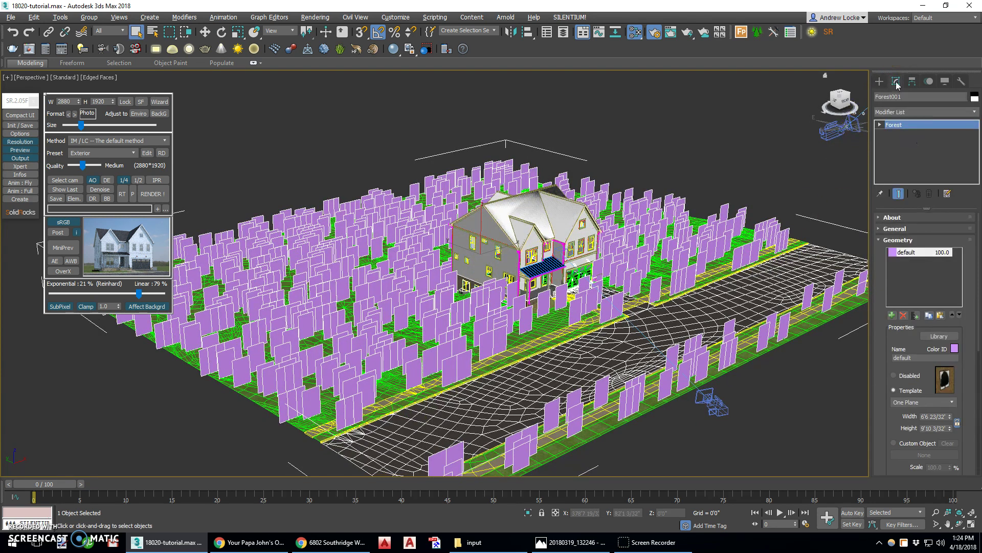
click(896, 240)
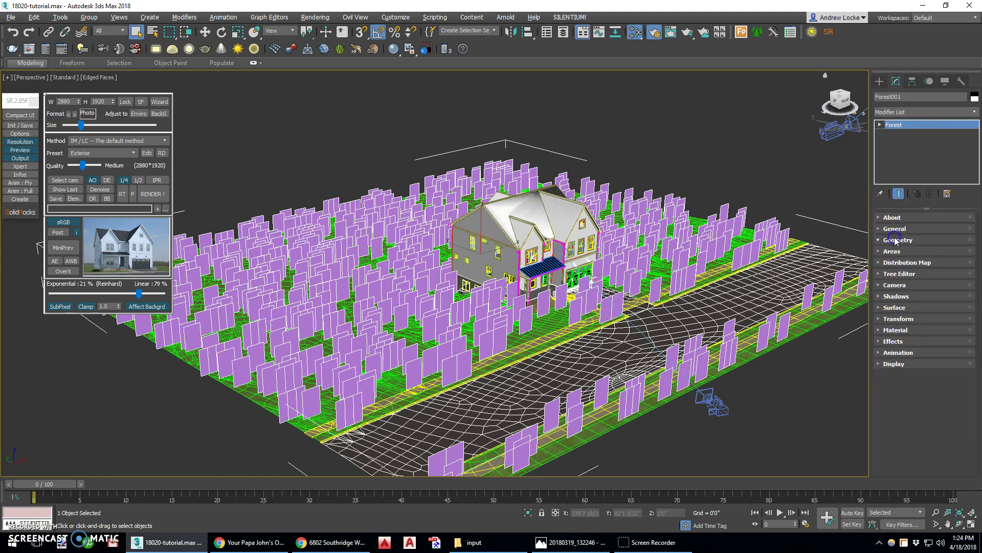
click(891, 96)
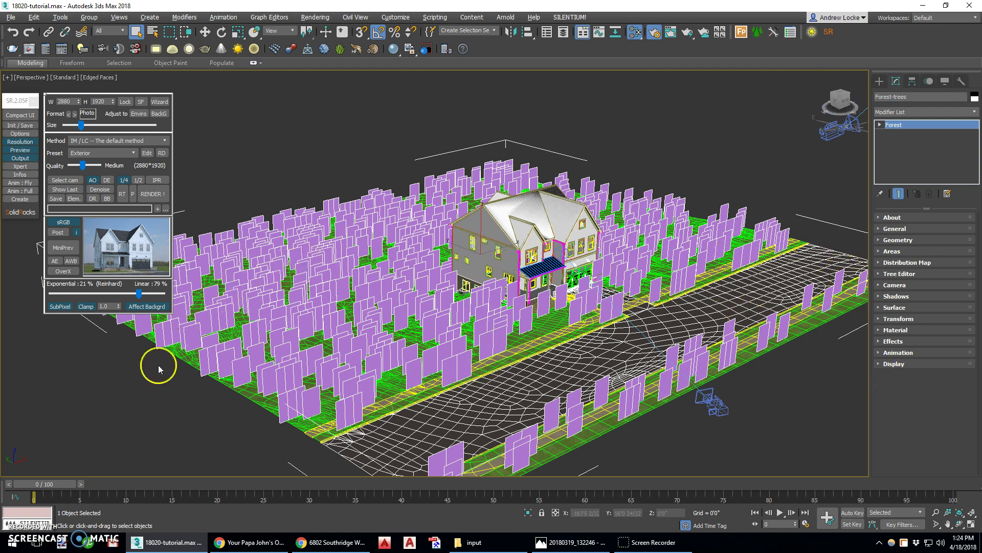
Turn off the default Surface Area in the forest's area list
click(893, 252)
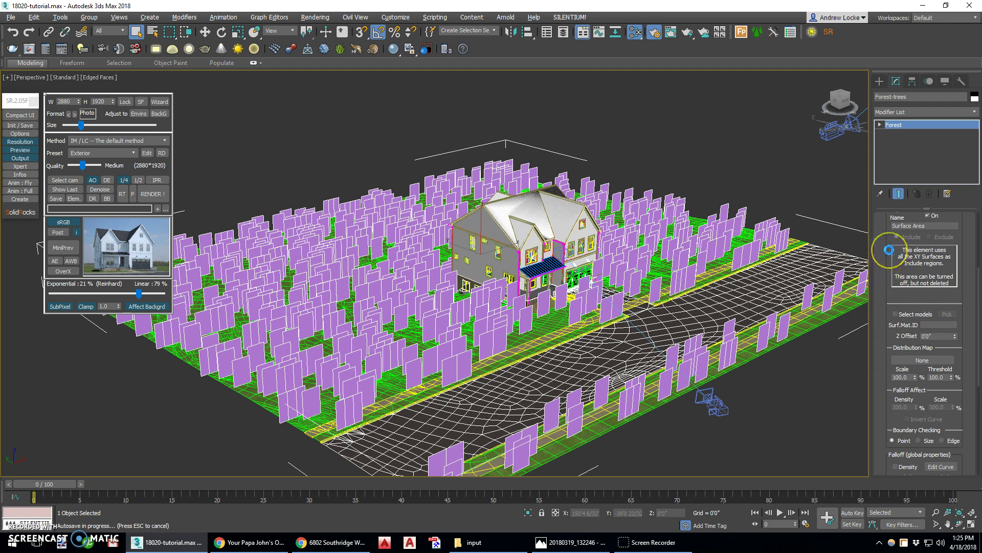
drag(888, 249, 889, 351)
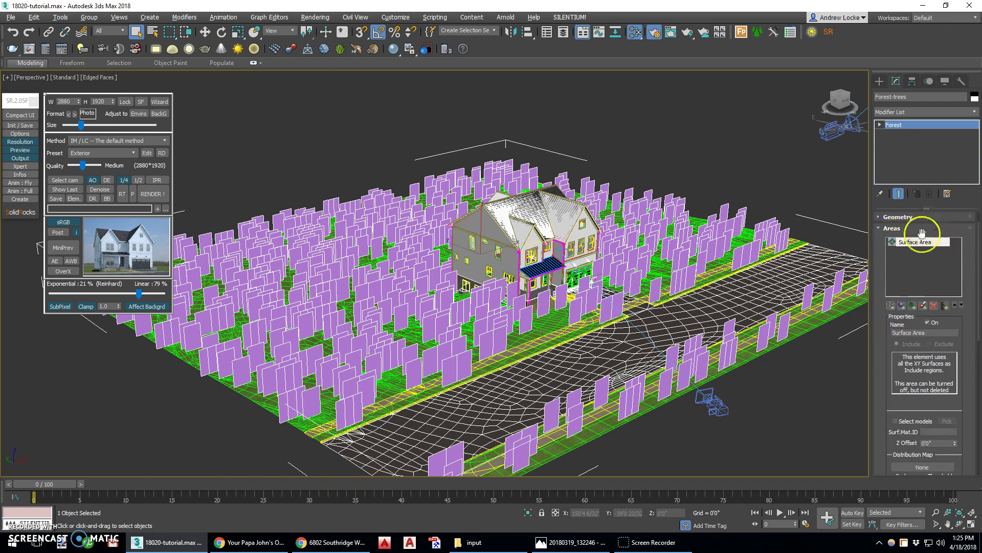
click(928, 323)
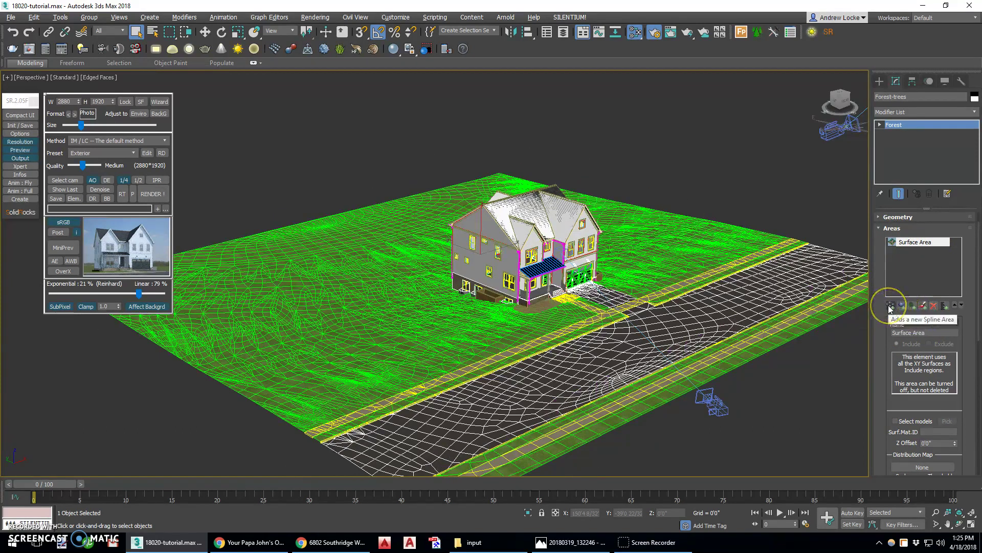
Add a new paint area to the forest and activate its include brush
drag(890, 309, 890, 285)
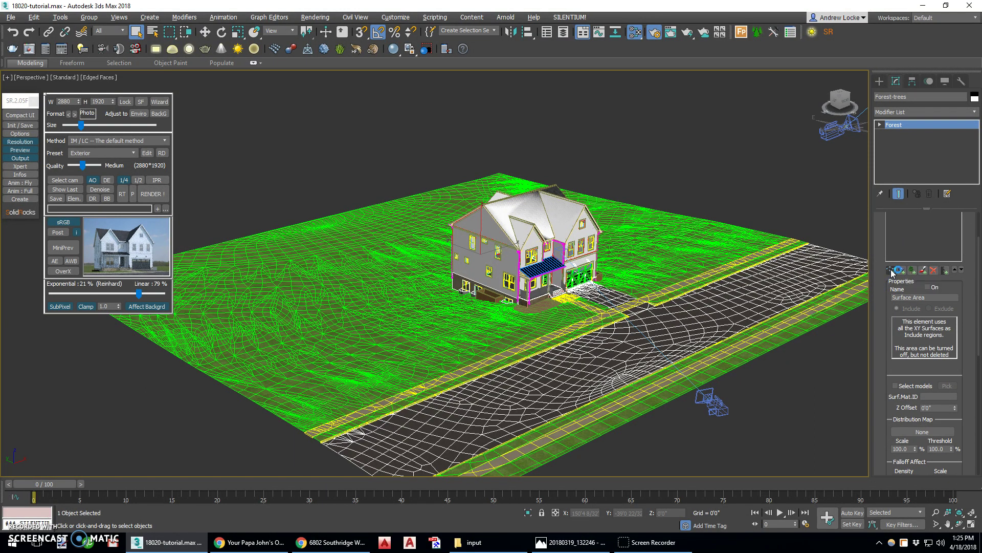
click(924, 272)
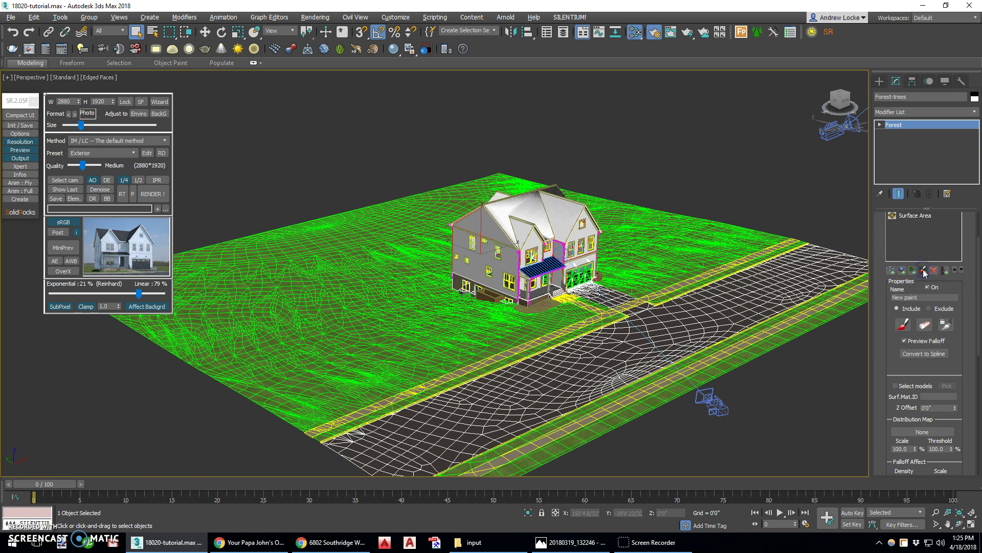
click(903, 325)
Set the area painter's maximum brush size to 60'0" and close the painter options
click(946, 325)
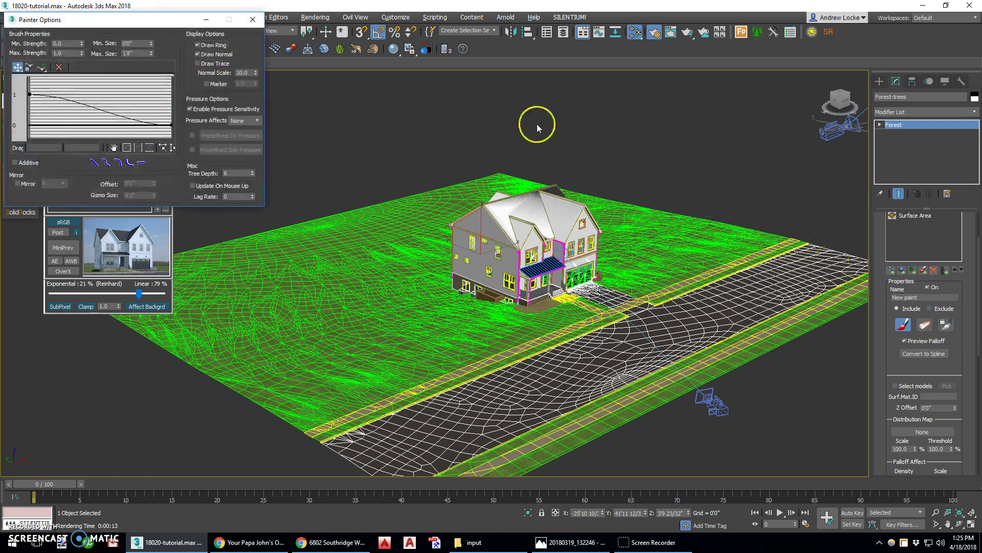
click(136, 53)
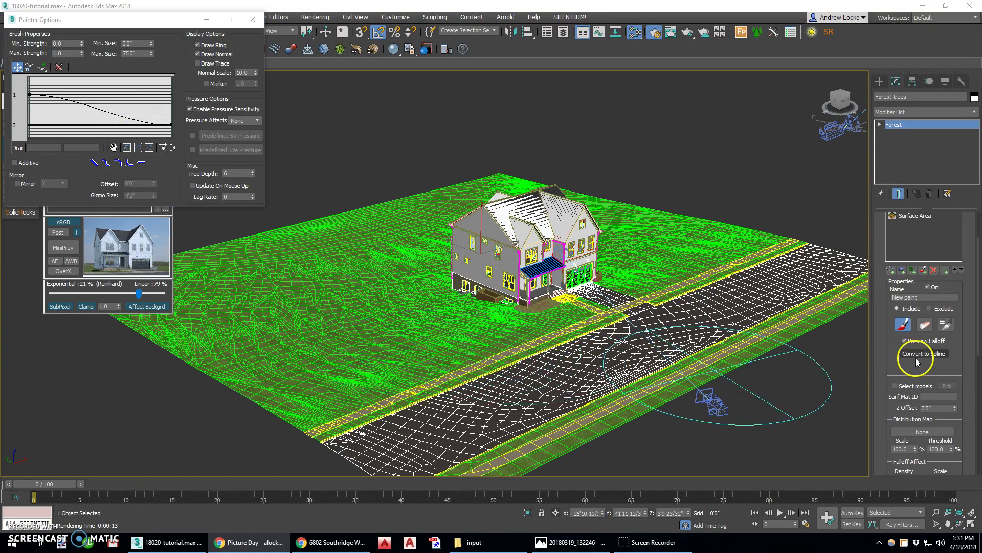
click(901, 327)
click(945, 345)
click(945, 342)
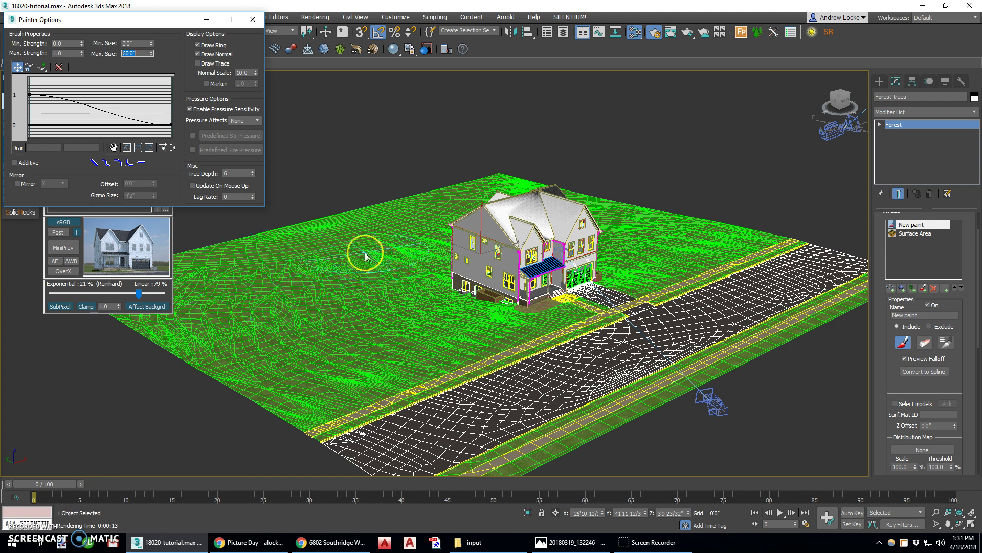
click(253, 19)
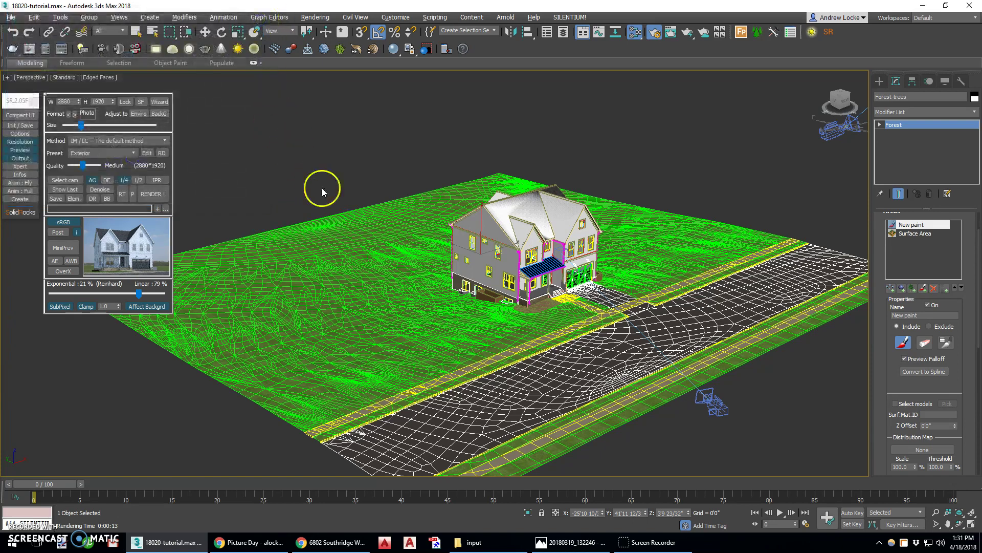
Paint the tree area in the top view across the lawn behind the house and down its rear left corner
mouse_move(423, 254)
middle_down()
mouse_move(397, 279)
mouse_move(450, 256)
middle_up()
key(alt+w)
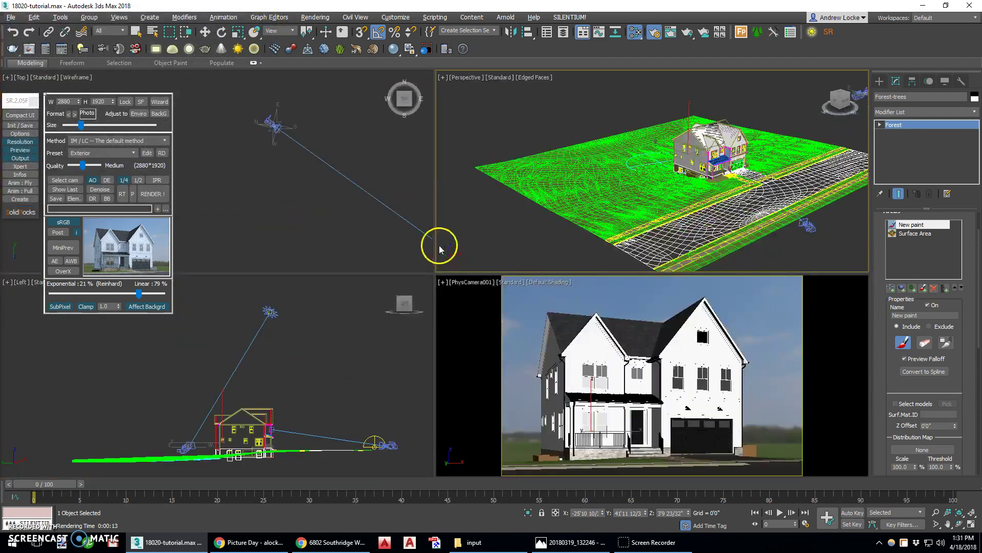
right_click(301, 178)
key(alt+w)
scroll(436, 254, down, 5)
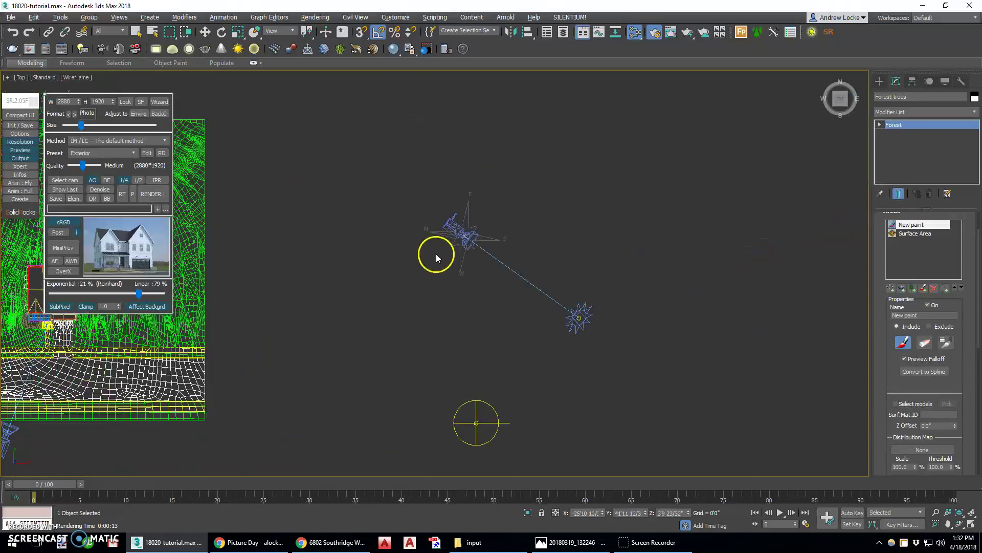
middle_drag(241, 238, 489, 234)
scroll(472, 213, up, 6)
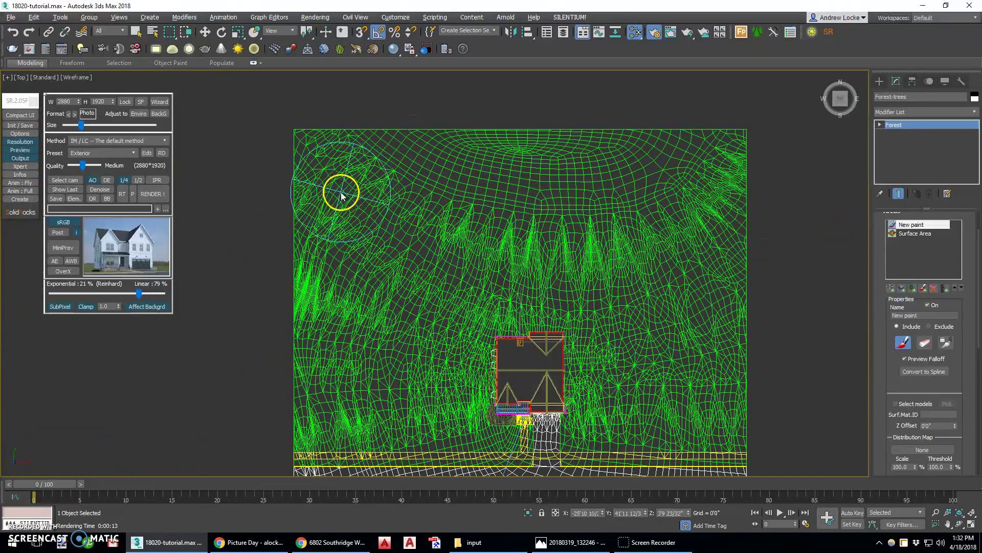
drag(346, 194, 686, 191)
drag(350, 234, 350, 234)
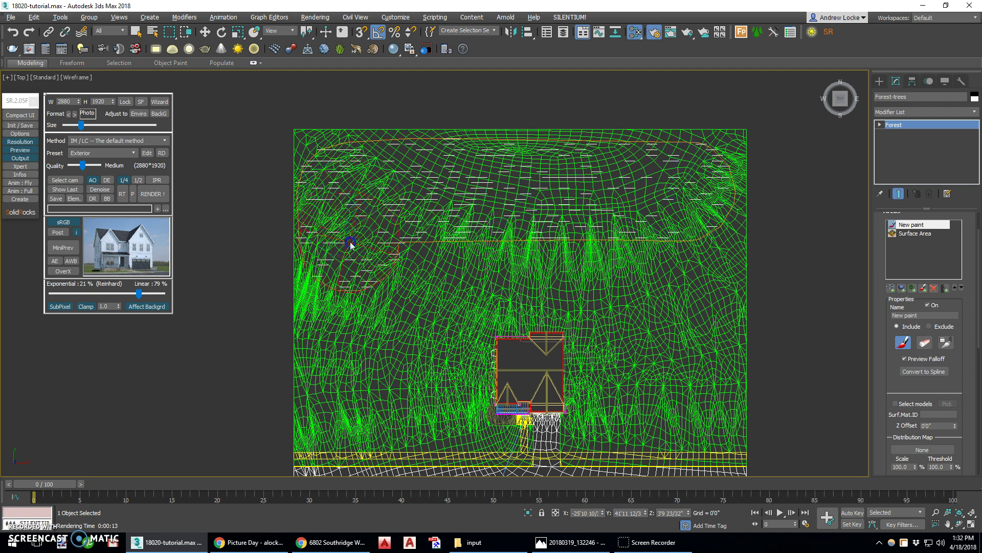
mouse_move(636, 192)
mouse_down()
mouse_move(681, 210)
mouse_move(671, 205)
mouse_up()
Extend the painted tree area toward the house on the left side of the lawn in the perspective view
key(alt+w)
right_click(671, 205)
key(alt+w)
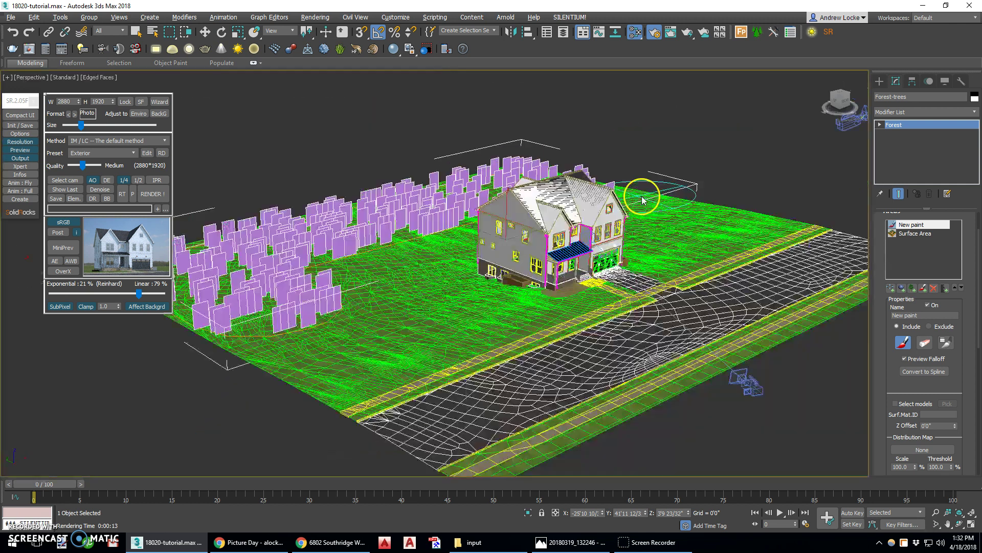
mouse_move(358, 256)
mouse_down()
mouse_move(287, 292)
mouse_move(301, 265)
mouse_up()
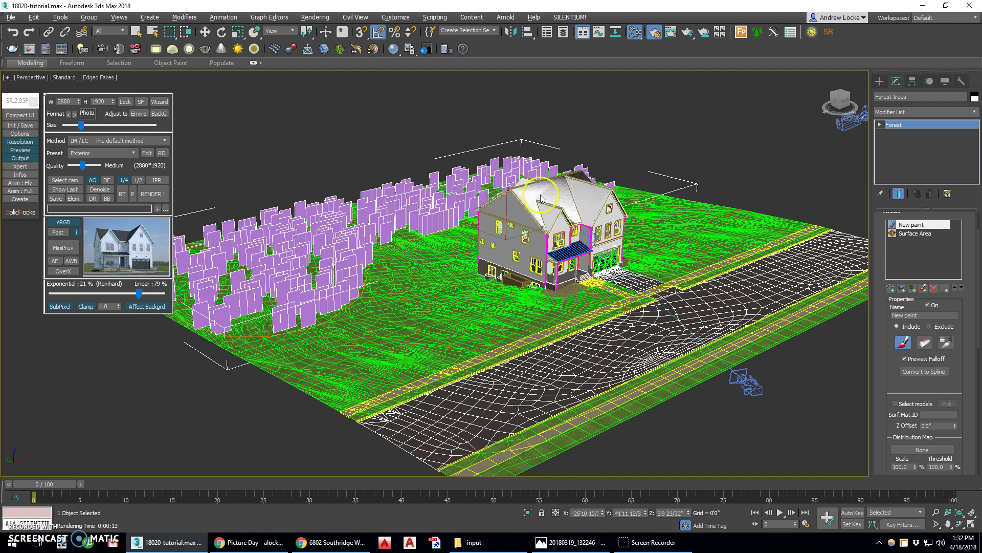
Check the painted tree coverage through PhysCamera001 and in the perspective view, and return to the four-viewport layout
key(alt+w)
key(alt+w)
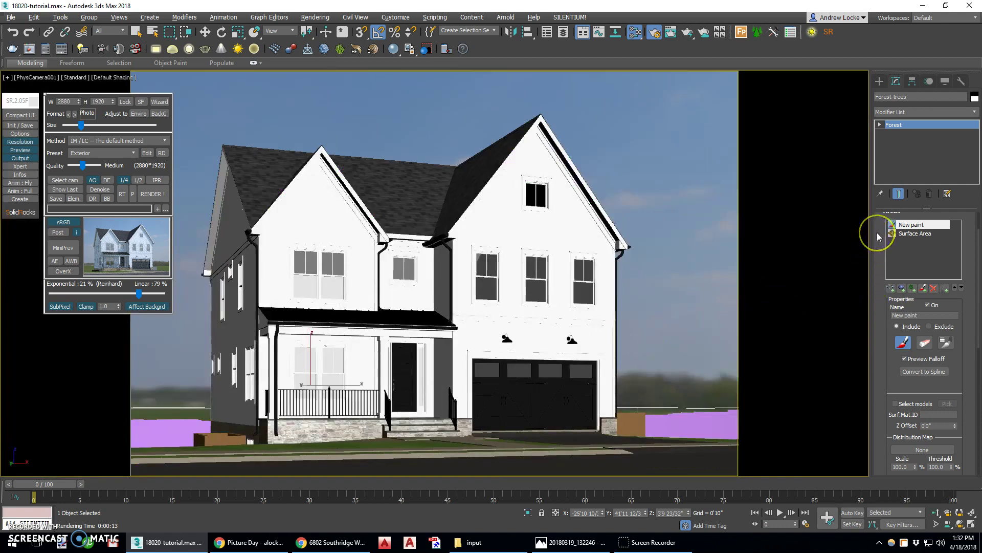
drag(877, 232, 885, 260)
key(alt+w)
middle_click(652, 193)
key(alt+w)
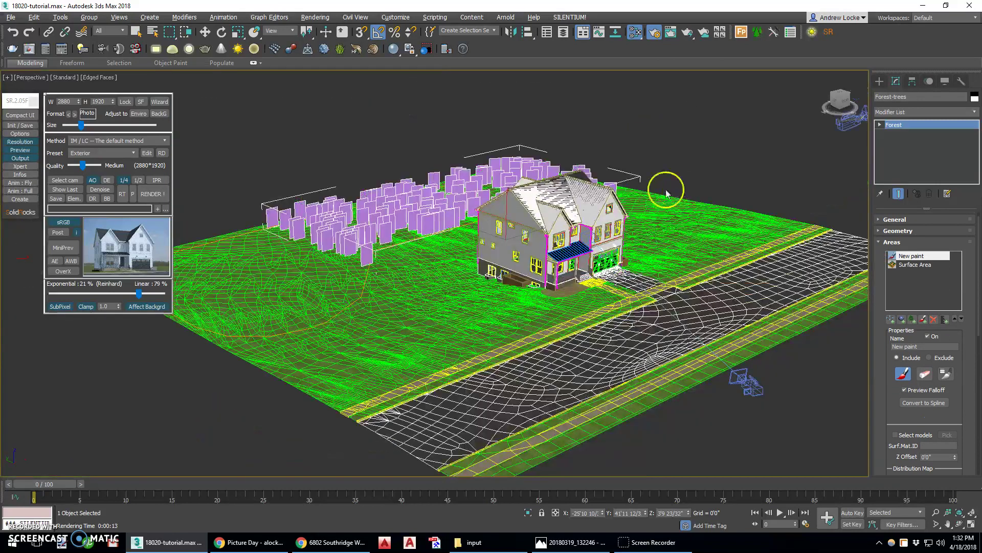
key(alt+w)
click(890, 255)
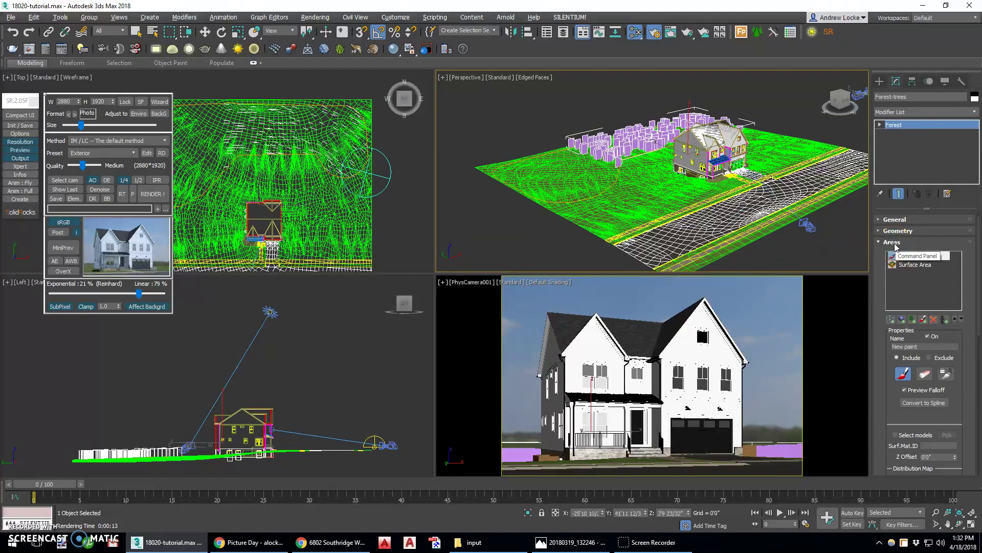
Open the library browser from the Forest object's geometry settings, enlarge its window and reposition it for browsing
click(894, 242)
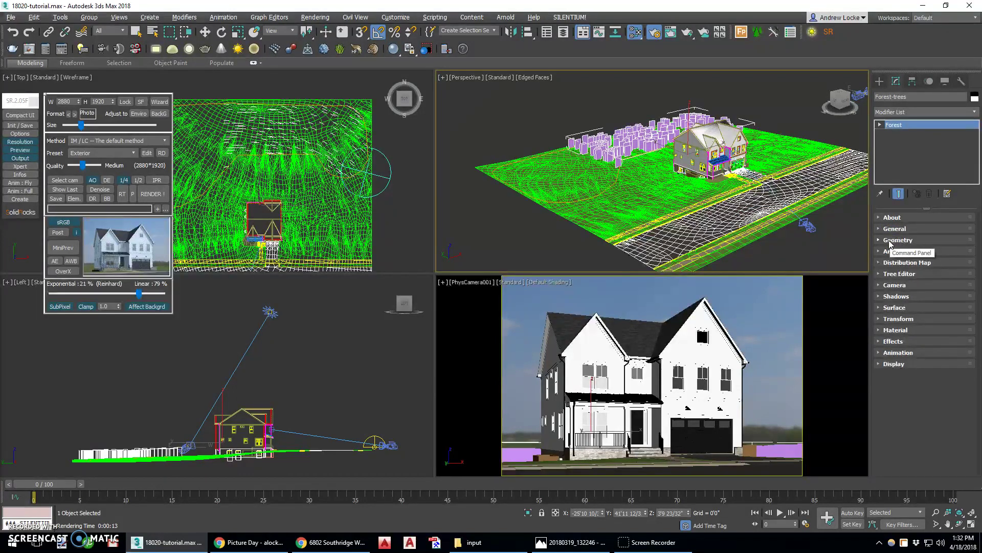
click(890, 245)
scroll(883, 249, up, 3)
click(891, 308)
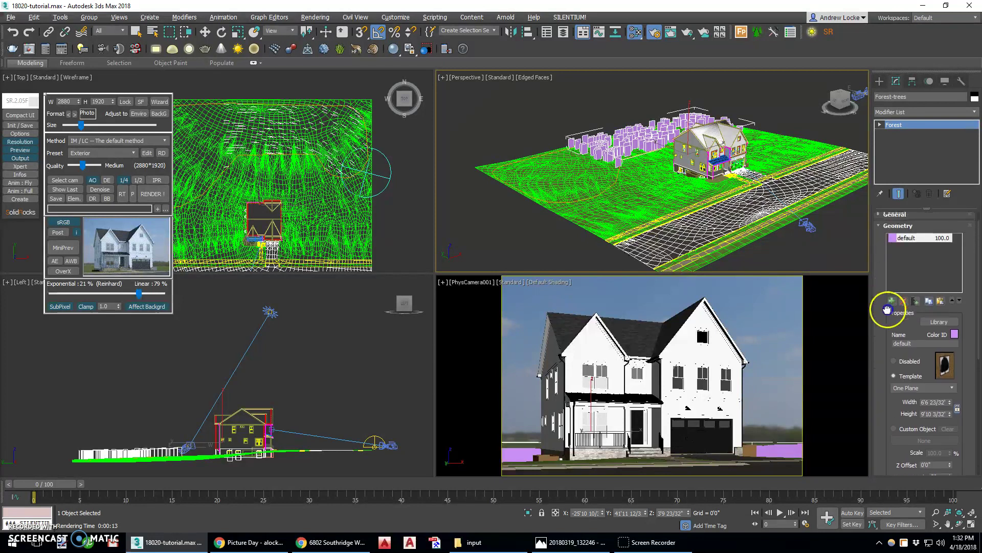
click(906, 245)
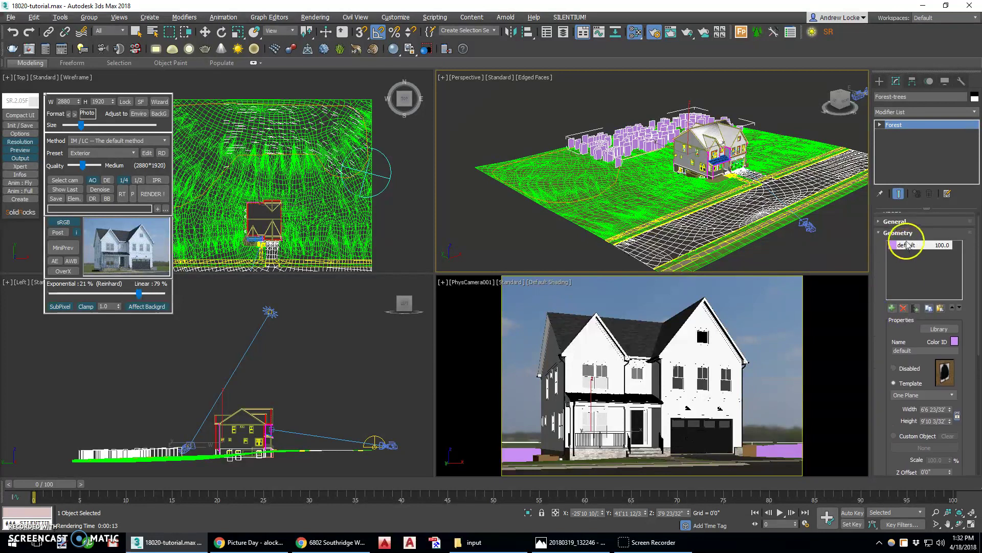
click(940, 329)
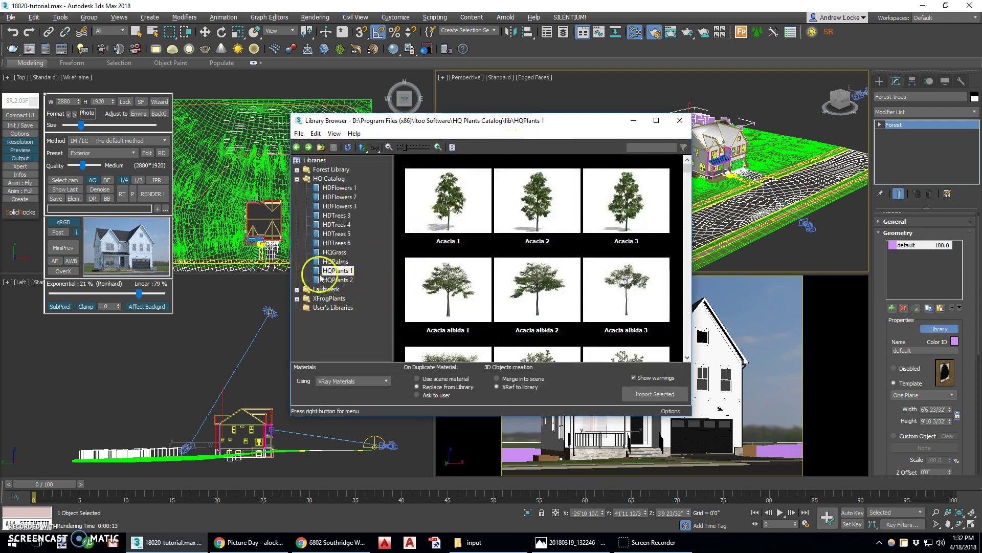
drag(690, 416, 840, 478)
drag(548, 121, 439, 58)
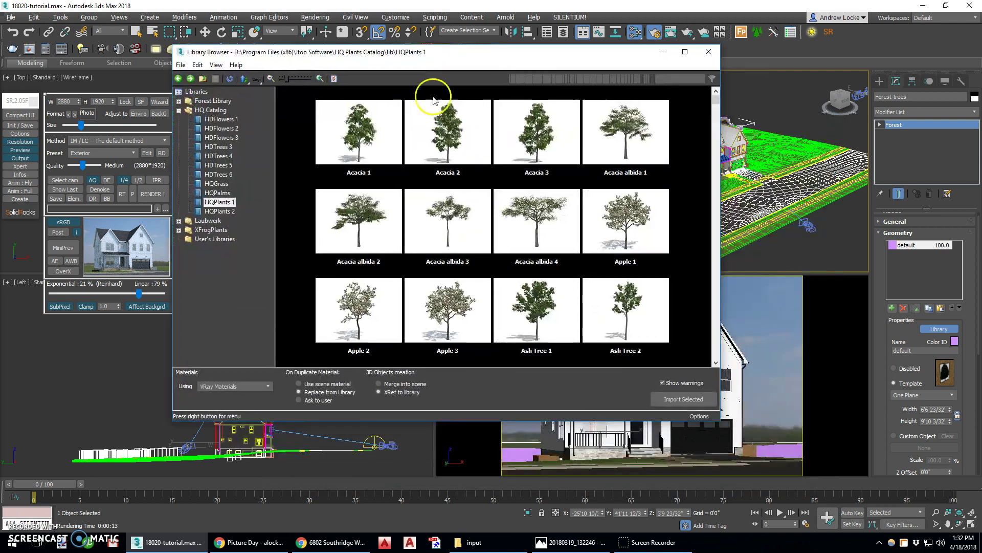
Browse the HQ Catalog's grass, flower, tree and plant libraries, ending in HQPlants 1, for suitable background trees
click(220, 194)
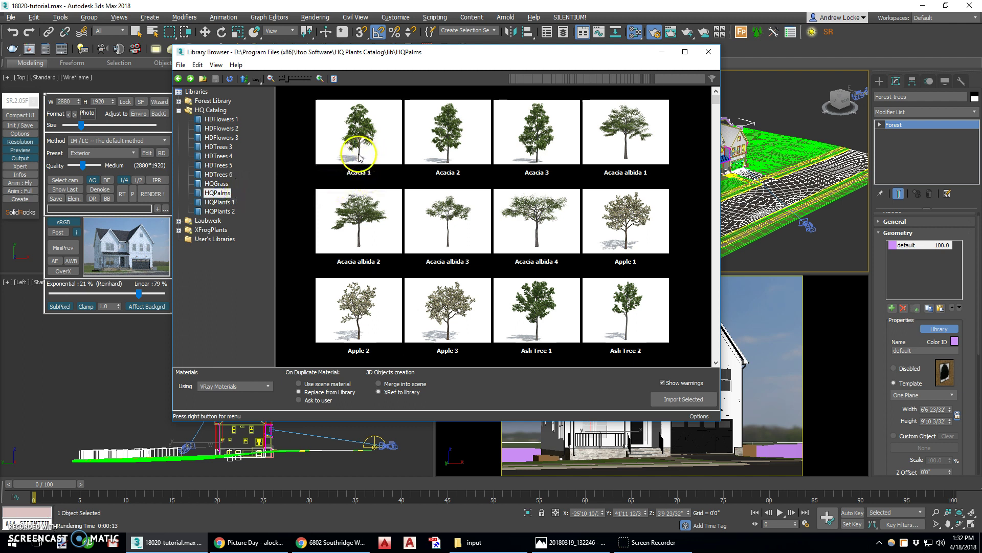
click(217, 183)
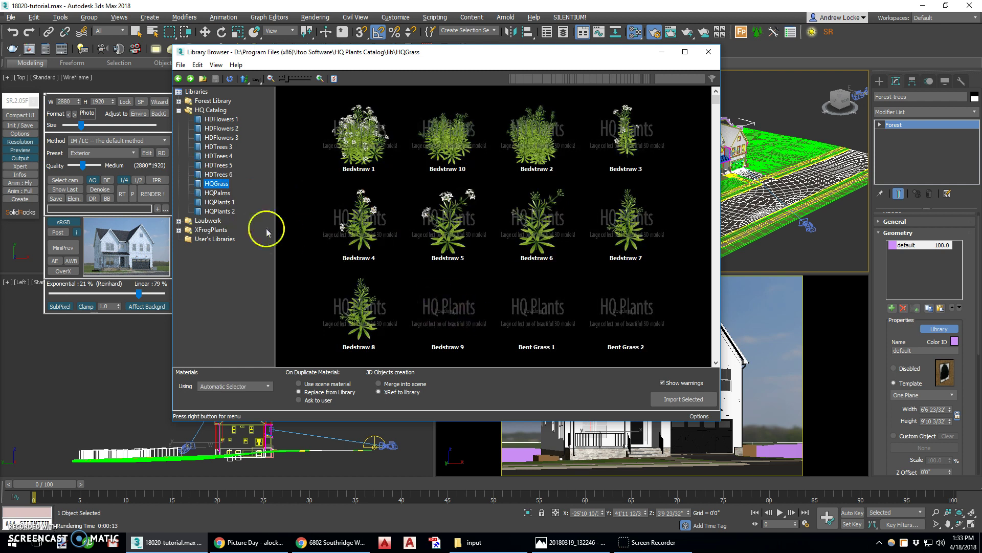
click(221, 202)
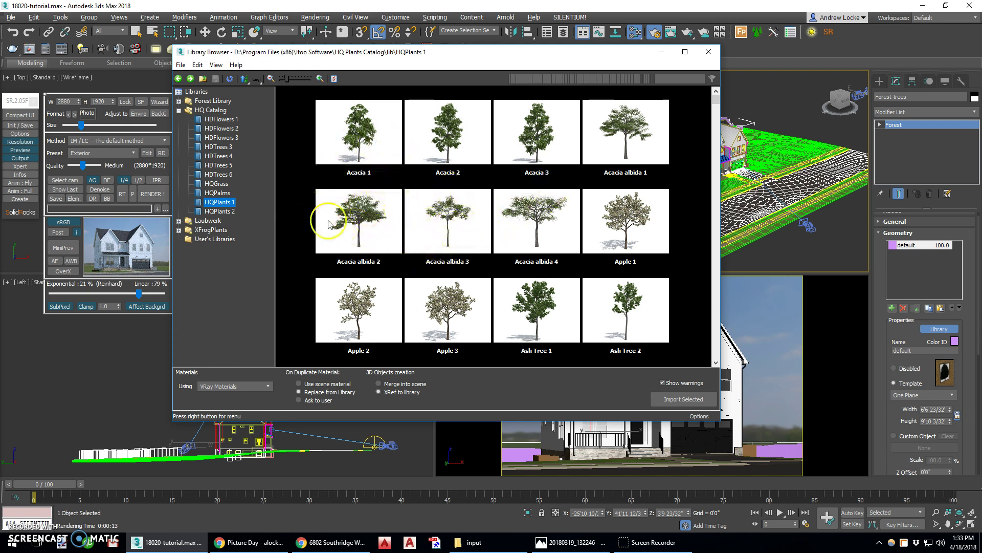
drag(716, 102, 747, 182)
click(223, 120)
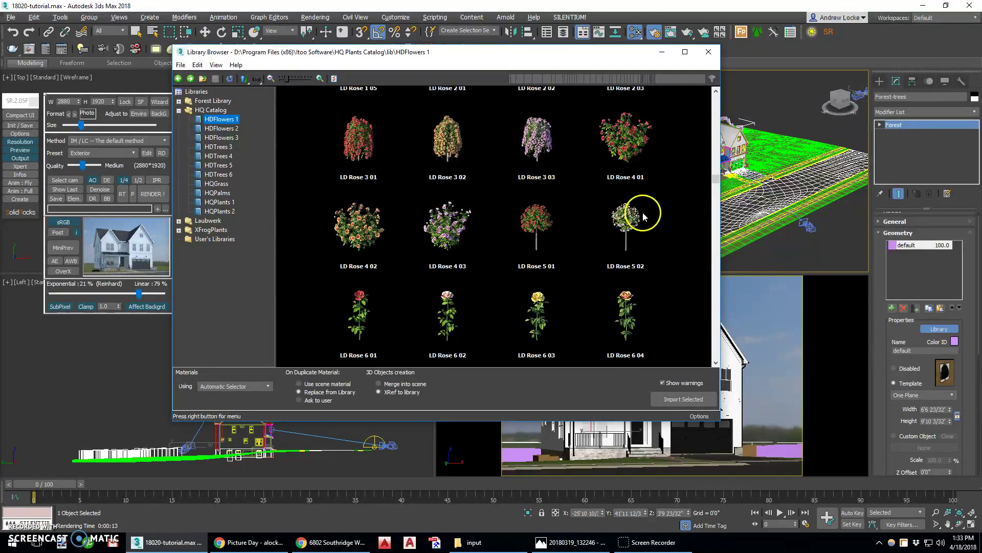
click(223, 165)
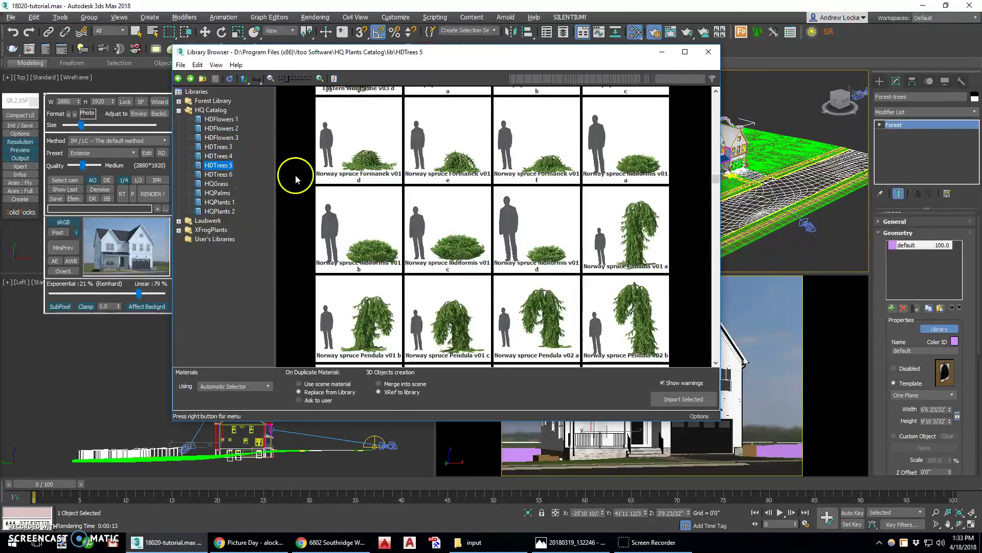
drag(716, 236, 737, 102)
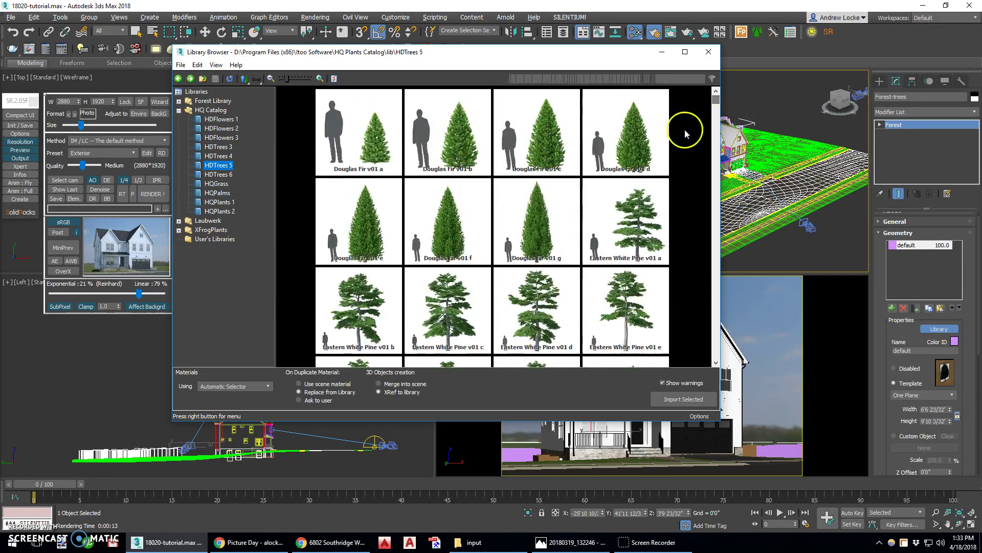
scroll(629, 240, down, 1)
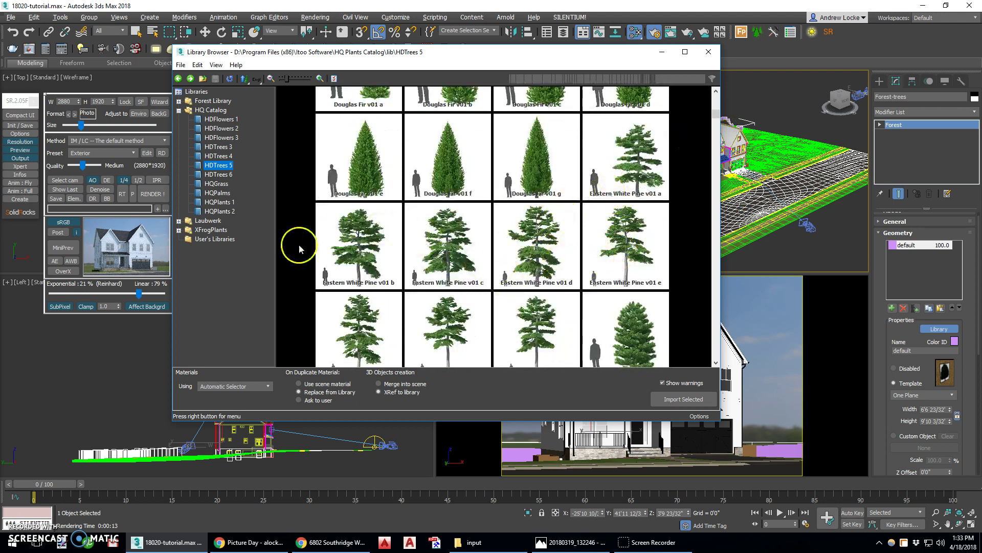
click(218, 203)
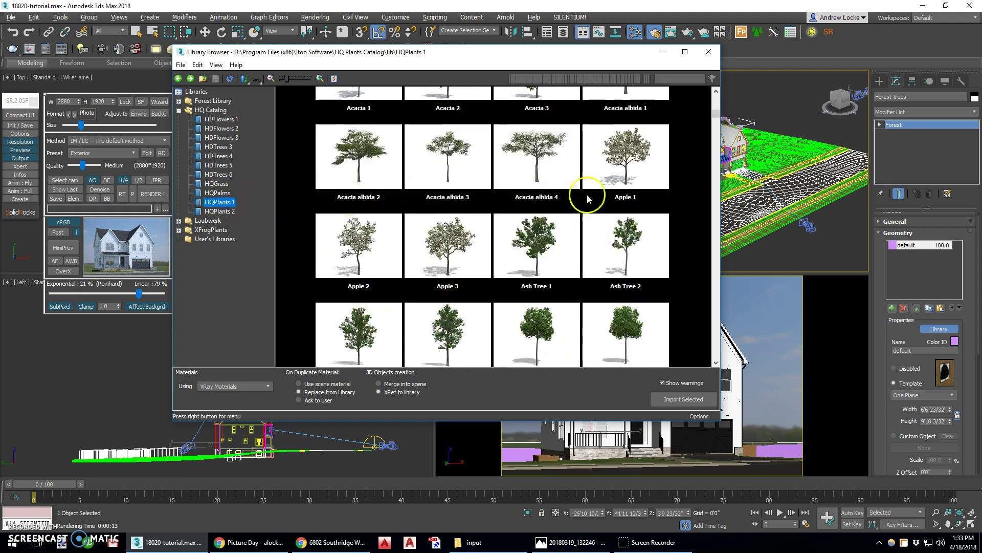
scroll(705, 101, down, 5)
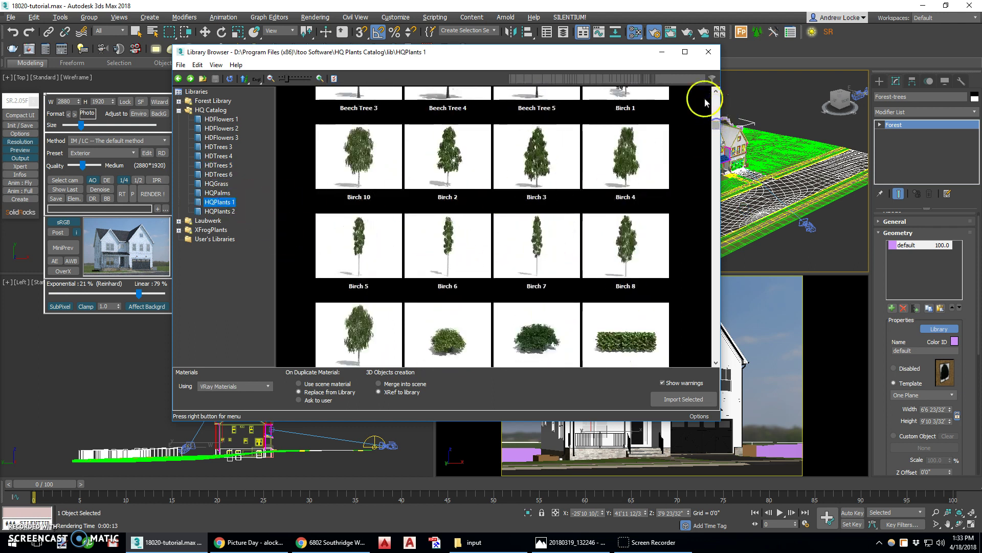
Filter the HQPlants 1 library by "mapl" and select Maple 14 and Maple 15
click(679, 80)
text(mapl)
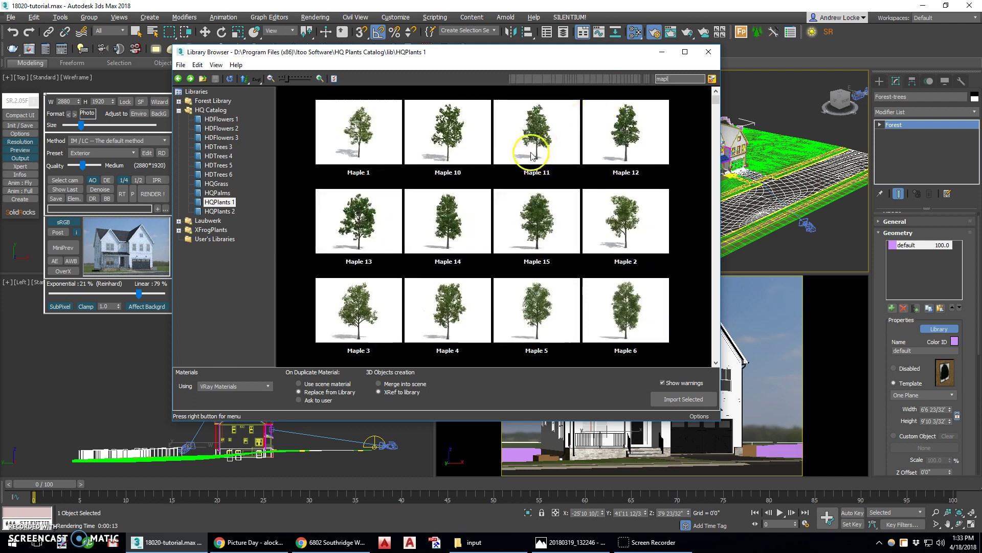
click(449, 214)
ctrl+click(547, 222)
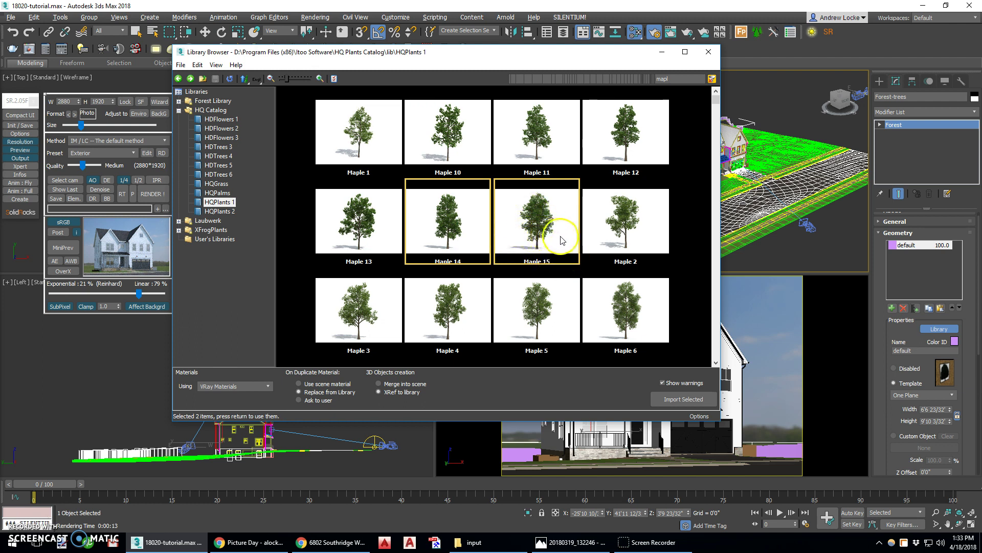
Import the selected maples, rescaling the XRef objects to the system units and enabling the recommended high-poly display and animation options
click(686, 399)
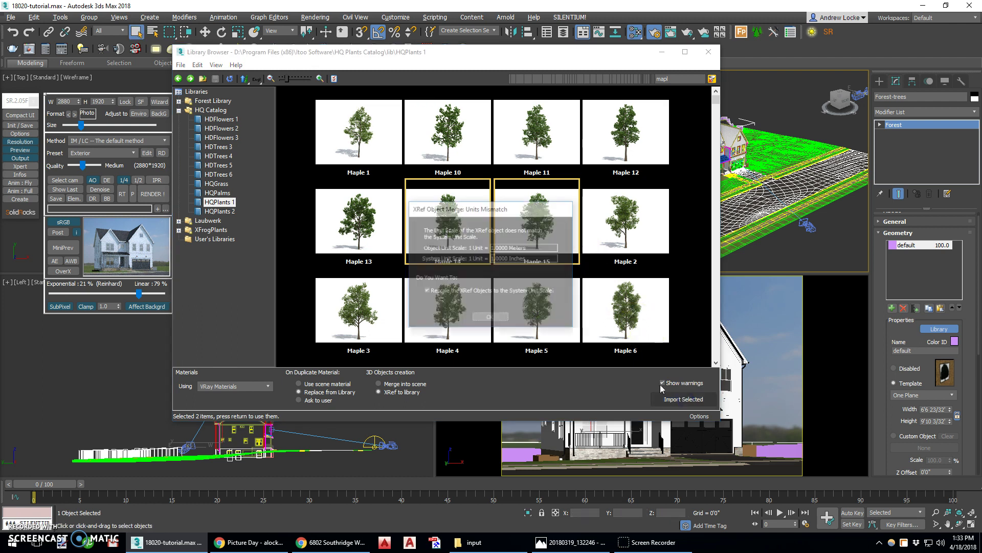
click(490, 318)
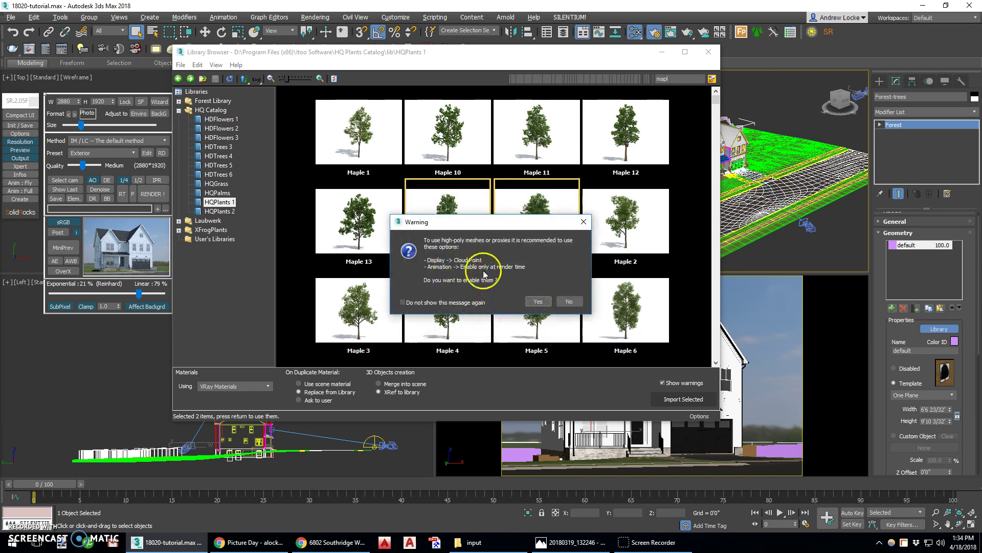
click(538, 302)
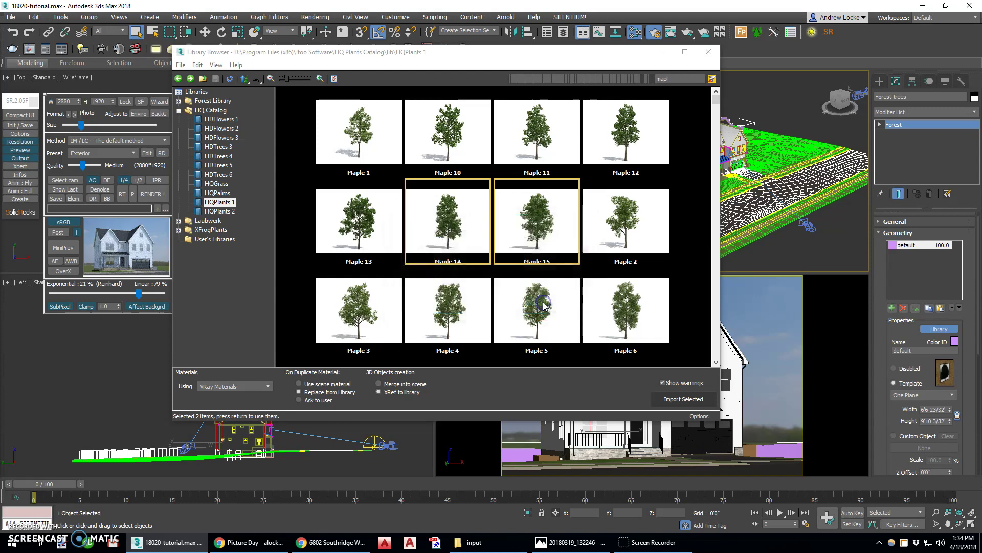
click(493, 318)
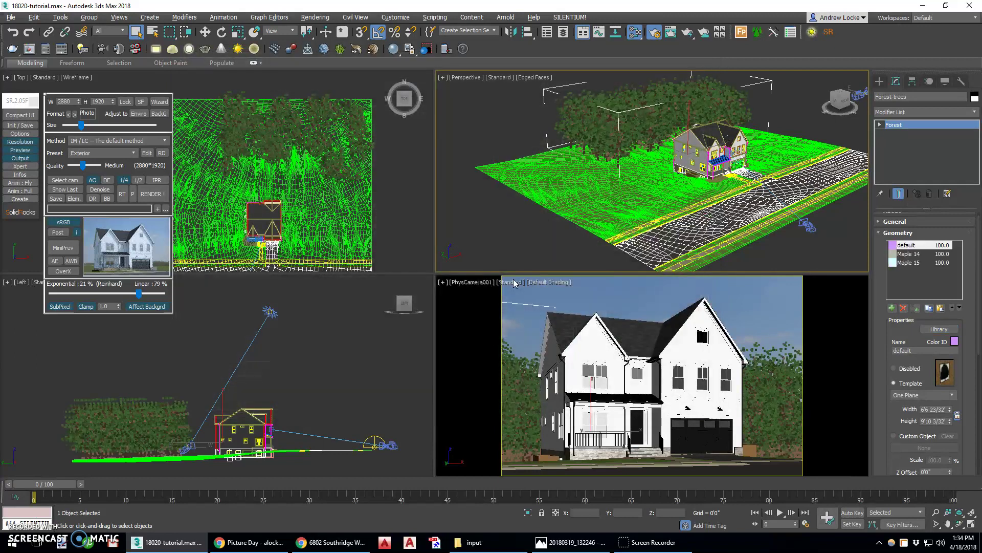
Isolate the forest in the maximized perspective view and remove the default item from its geometry list
click(750, 329)
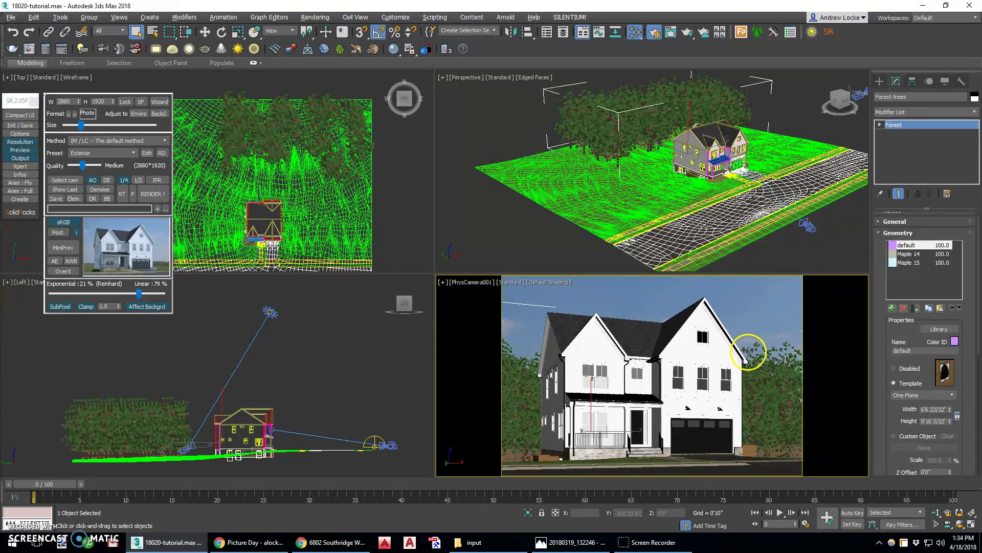
click(716, 120)
key(alt+w)
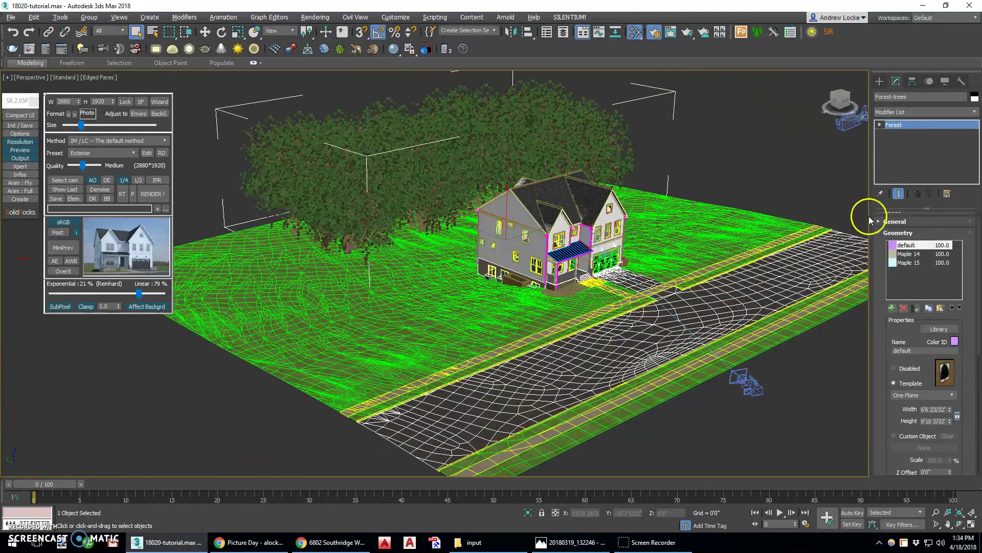
click(902, 245)
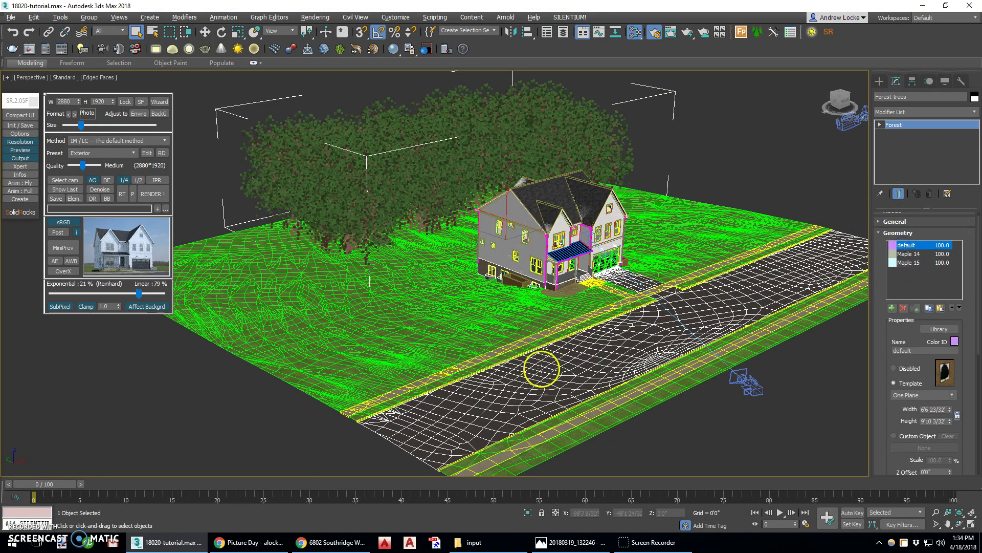
click(528, 512)
alt+middle_drag(449, 292, 447, 342)
click(907, 246)
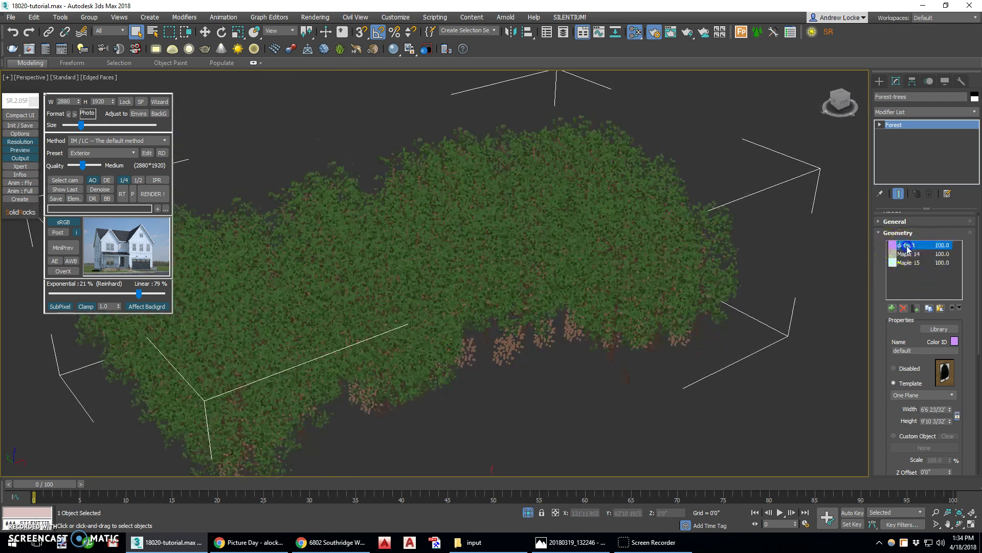
click(903, 308)
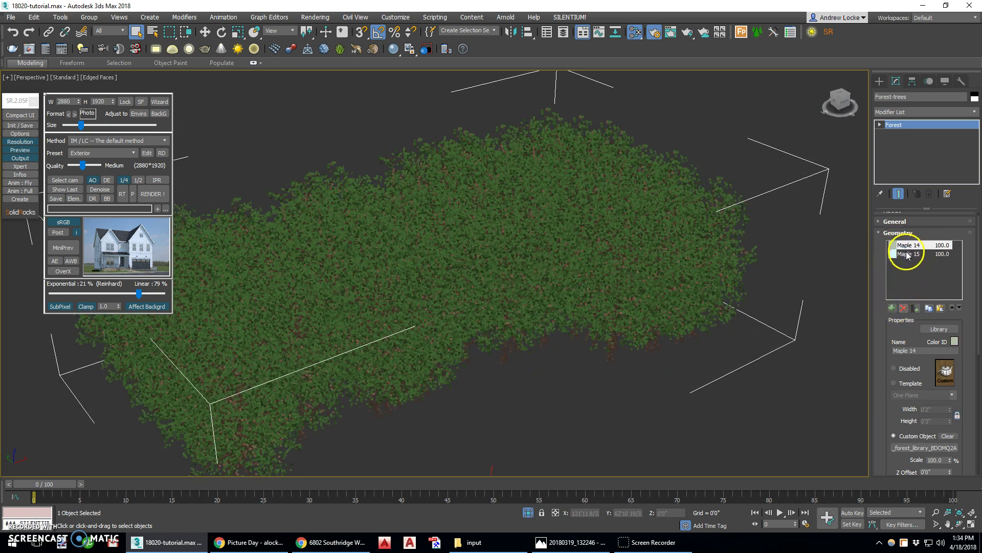
Thin out the trees by increasing the distribution map's X density size to about 705'4"
click(907, 254)
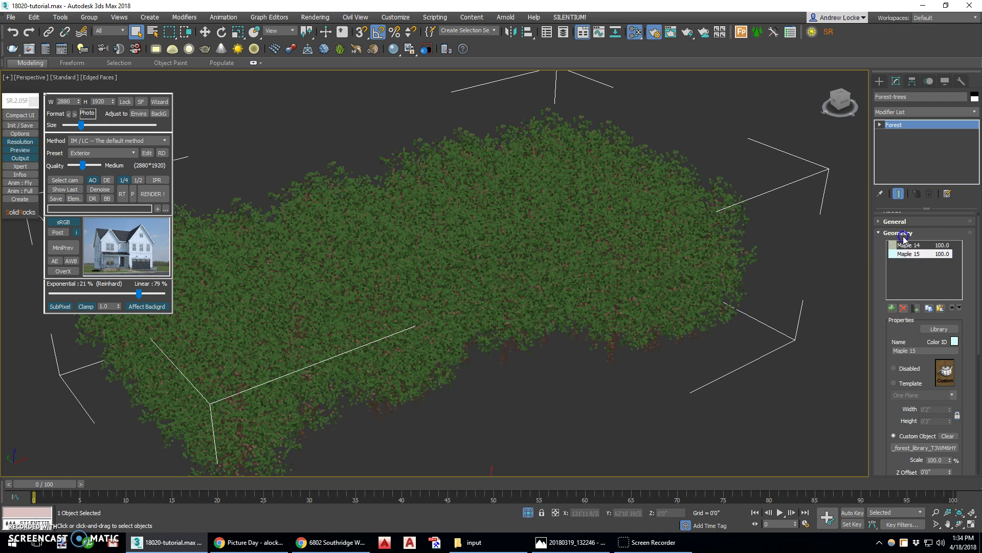
click(900, 234)
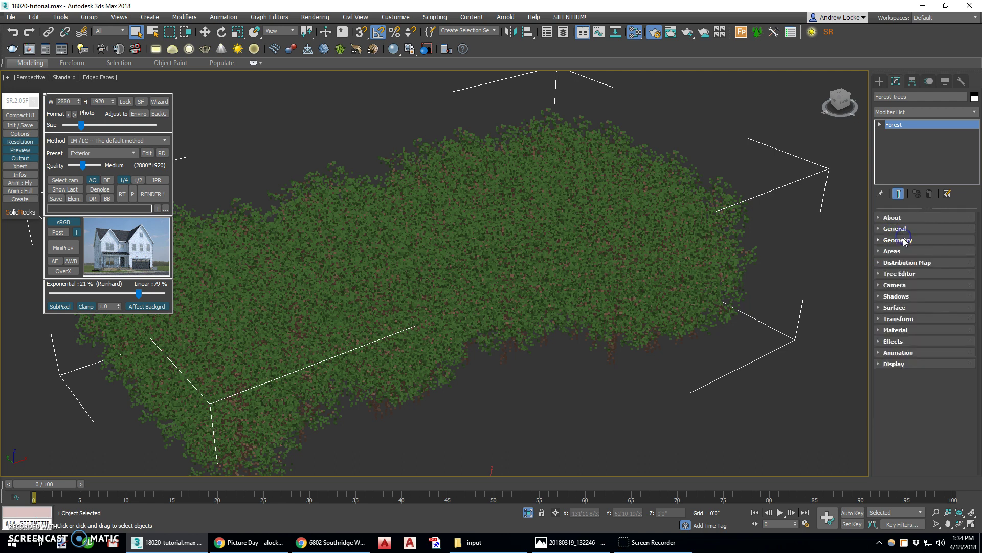
click(912, 263)
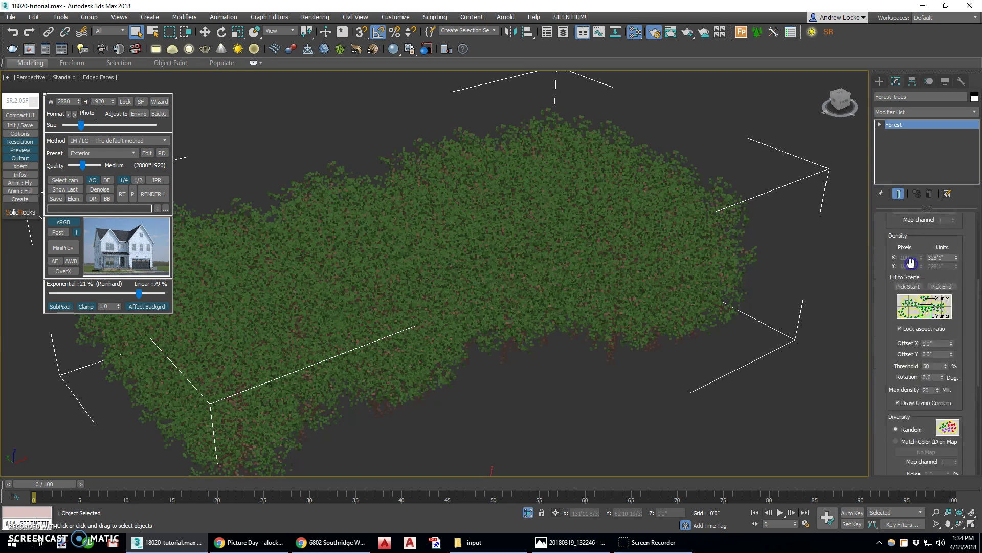
drag(904, 247, 905, 383)
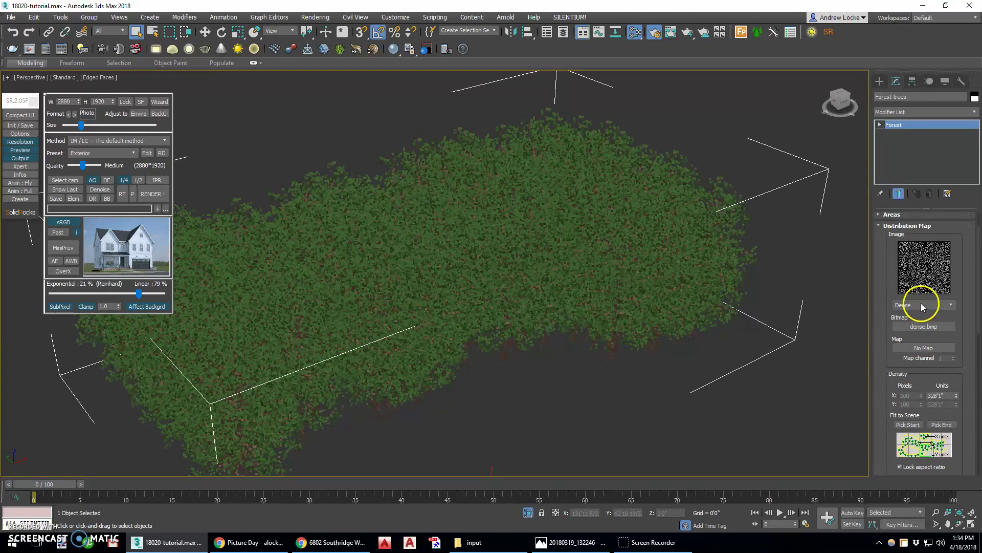
drag(958, 398, 959, 337)
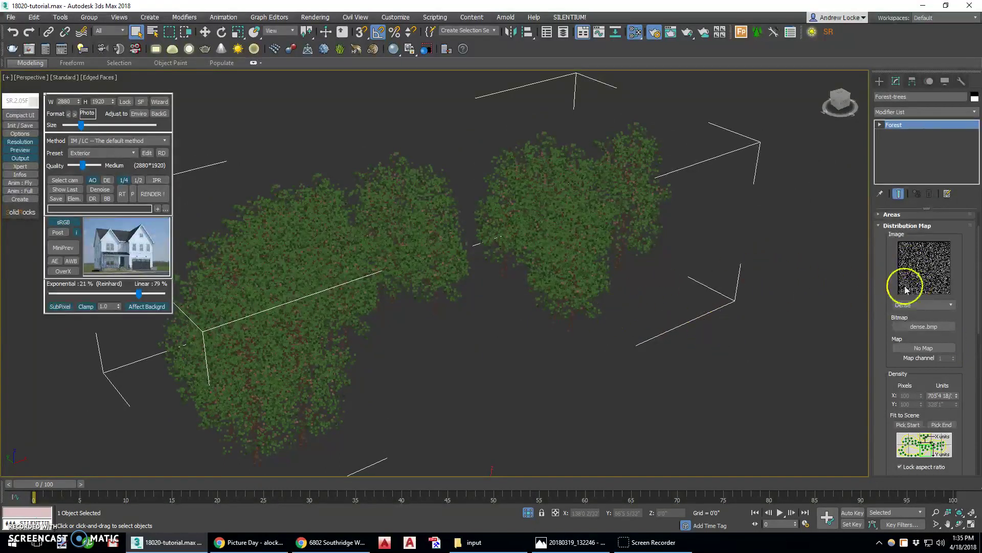
Maximize the PhysCamera001 view and end the forest's isolation to show the house with the trees
key(alt+w)
key(alt+w)
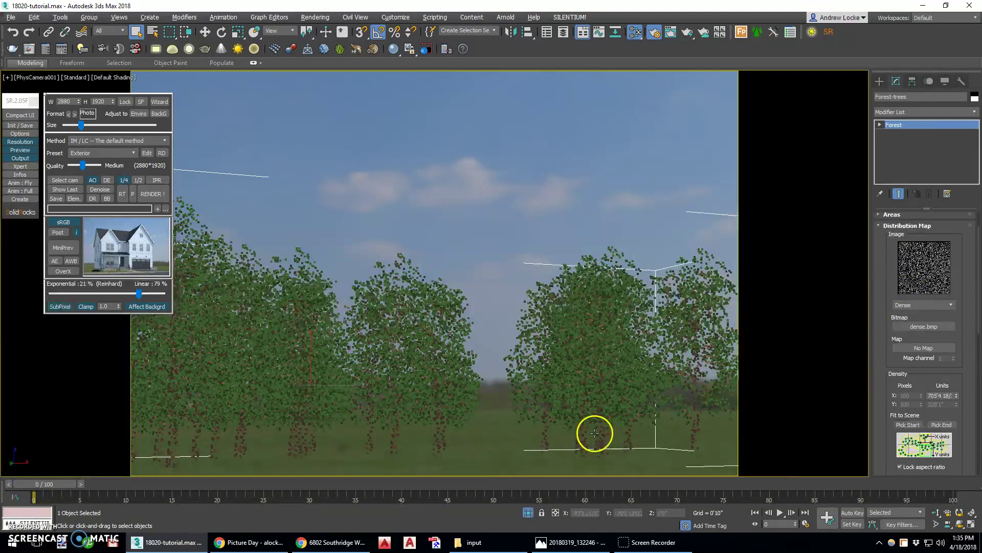
click(528, 513)
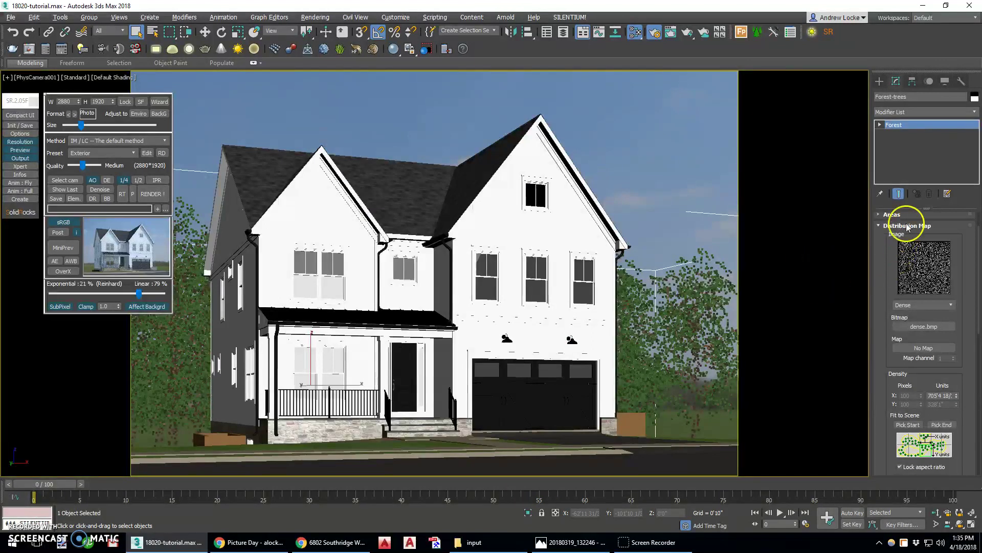
Change the forest's distribution map image to Grid 2 and return to the four-viewport layout
click(915, 304)
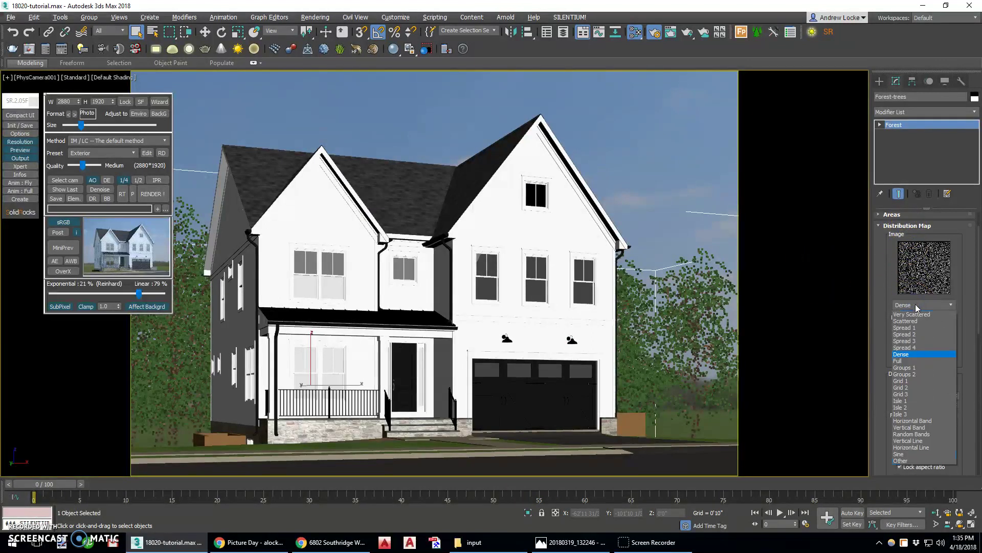
click(914, 387)
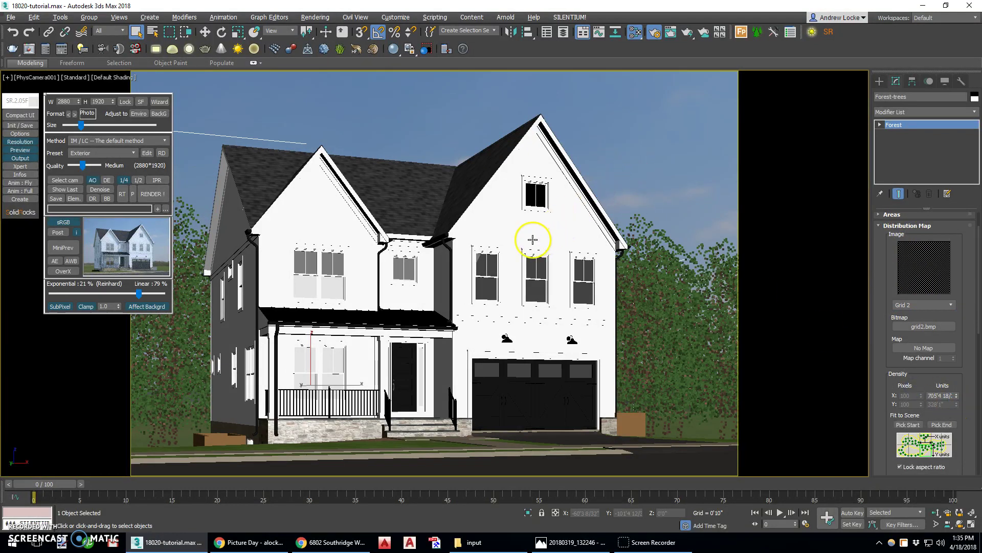
key(alt+w)
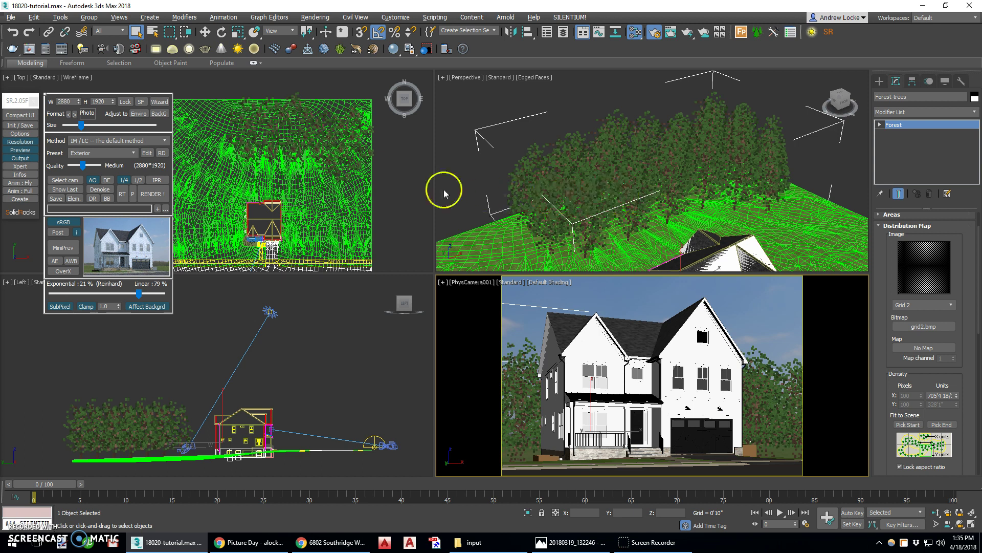
Isolate the forest in the maximized Top view and increase the distribution map's X density size to about 966'4"
click(528, 513)
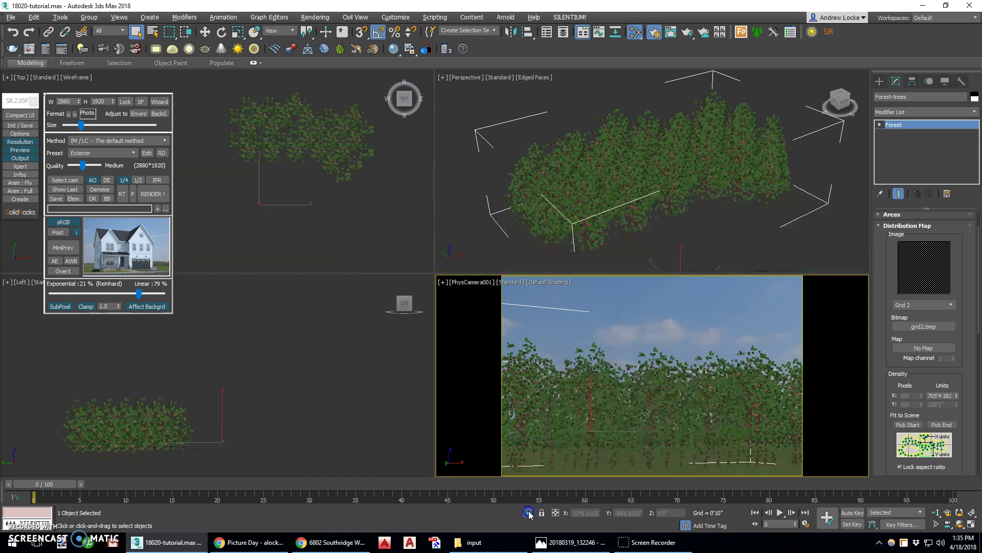
key(alt+w)
scroll(588, 188, up, 3)
middle_drag(596, 188, 601, 220)
drag(957, 395, 965, 376)
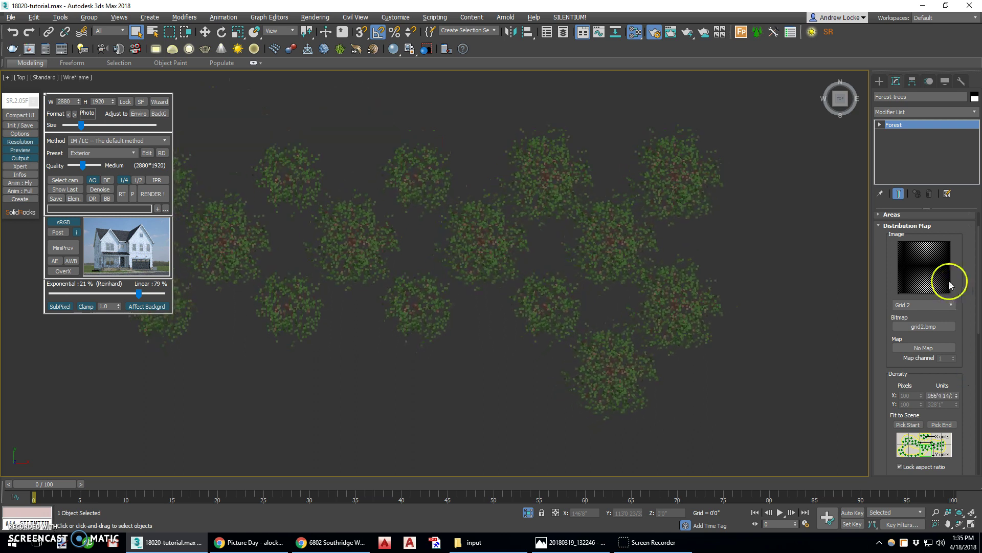
Try the Dense distribution map image on the forest and switch back to Grid 2
click(942, 305)
click(925, 354)
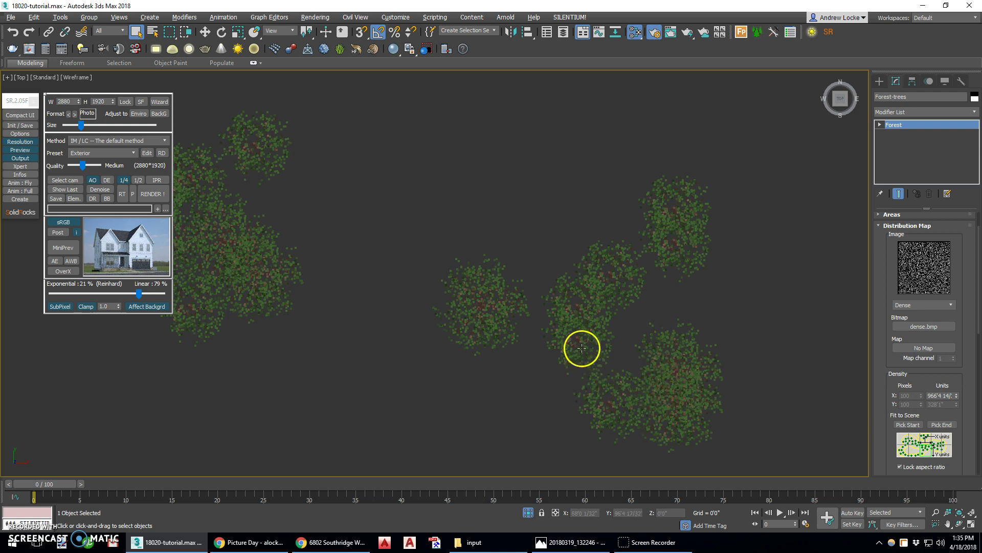
click(930, 305)
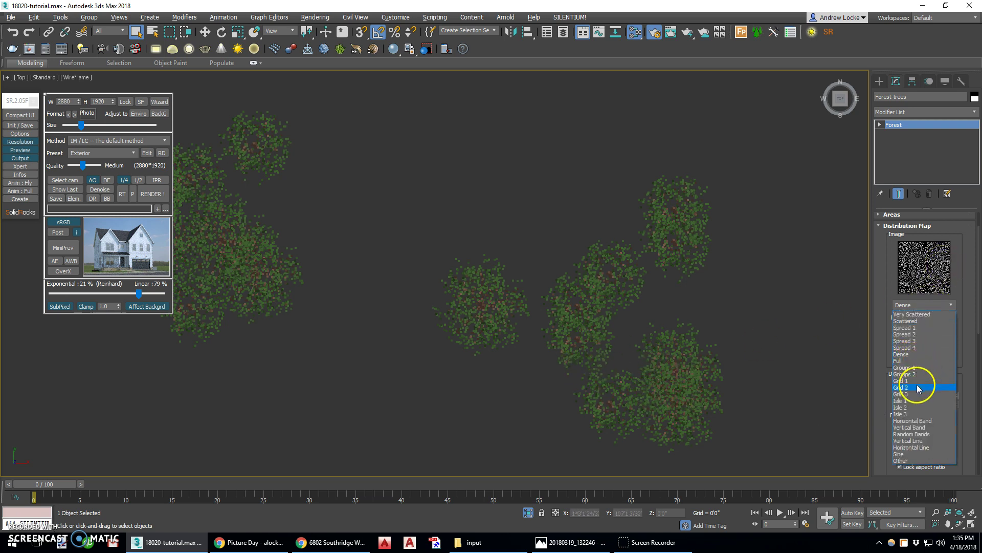
click(918, 387)
Reduce the distribution map's X density size to about 879'4" and restore the four-viewport layout
drag(957, 396, 959, 400)
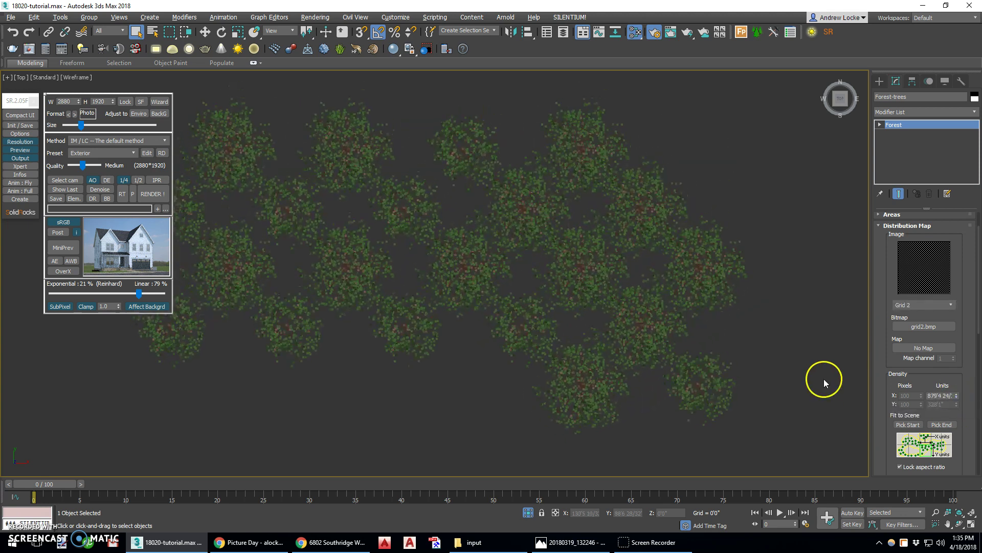
key(alt+w)
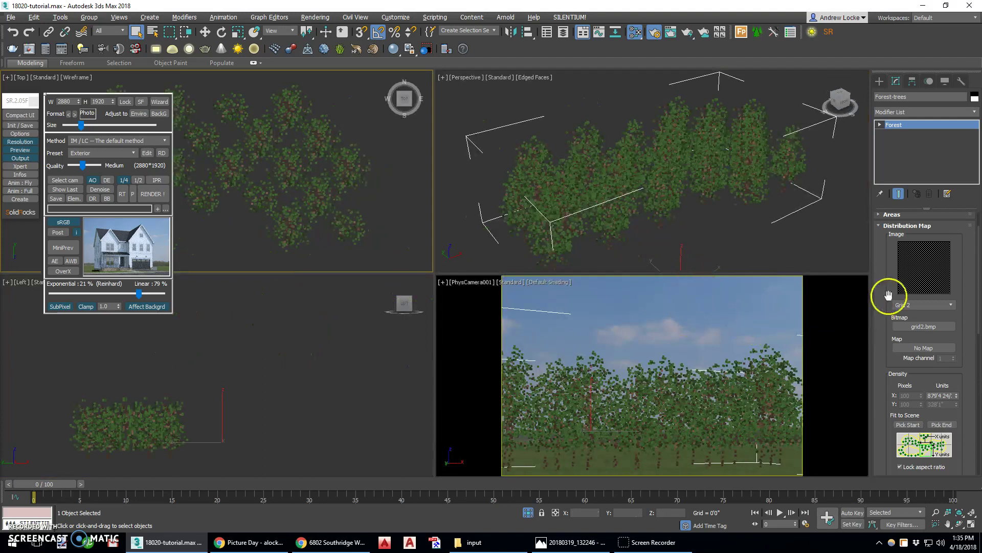
Enable random rotation in the forest's Transform settings and set the X range from -2 to 2
click(902, 226)
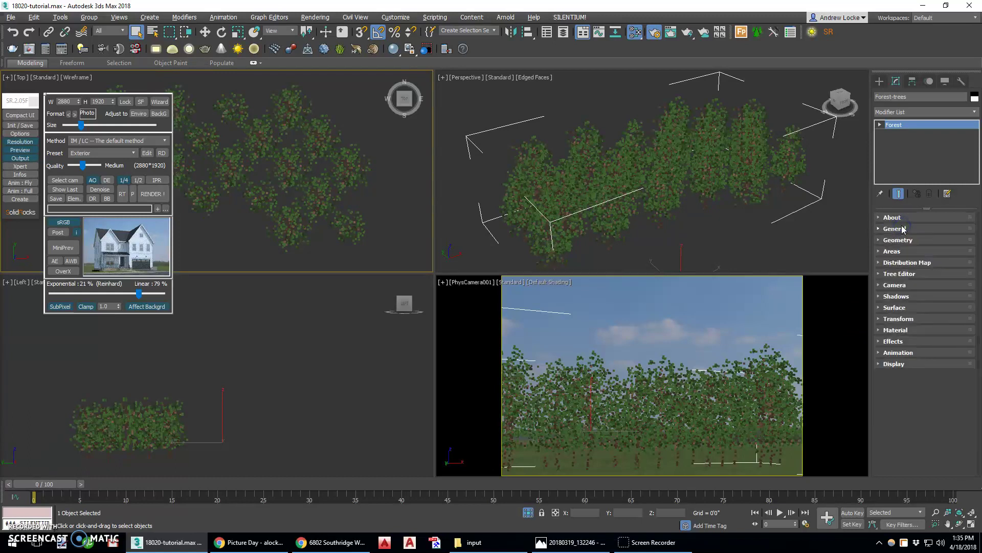
click(906, 318)
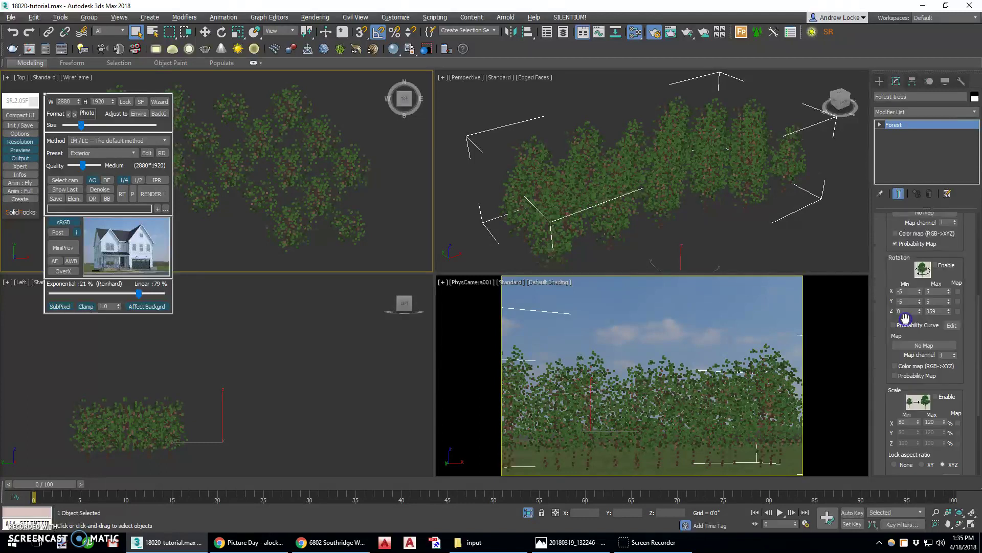
drag(887, 270, 888, 290)
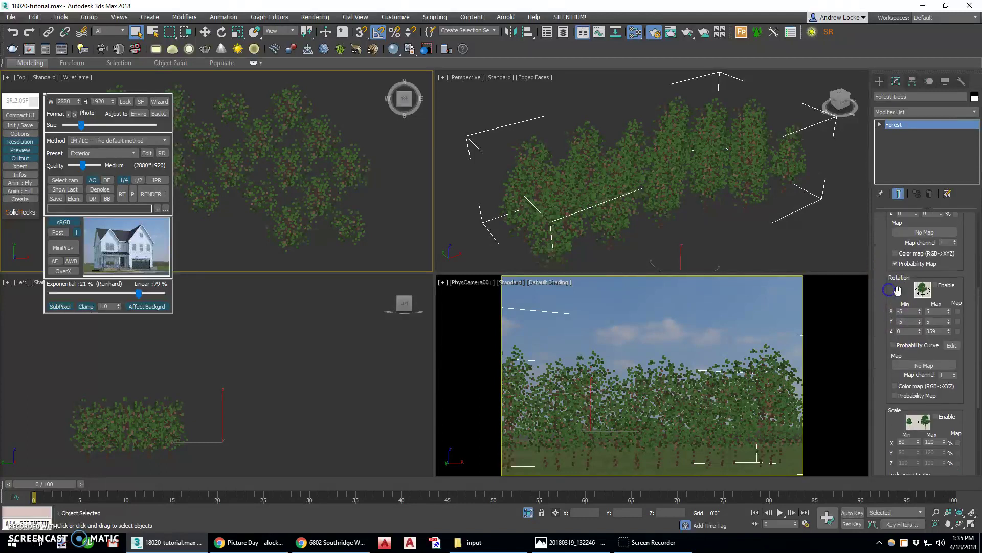
click(936, 287)
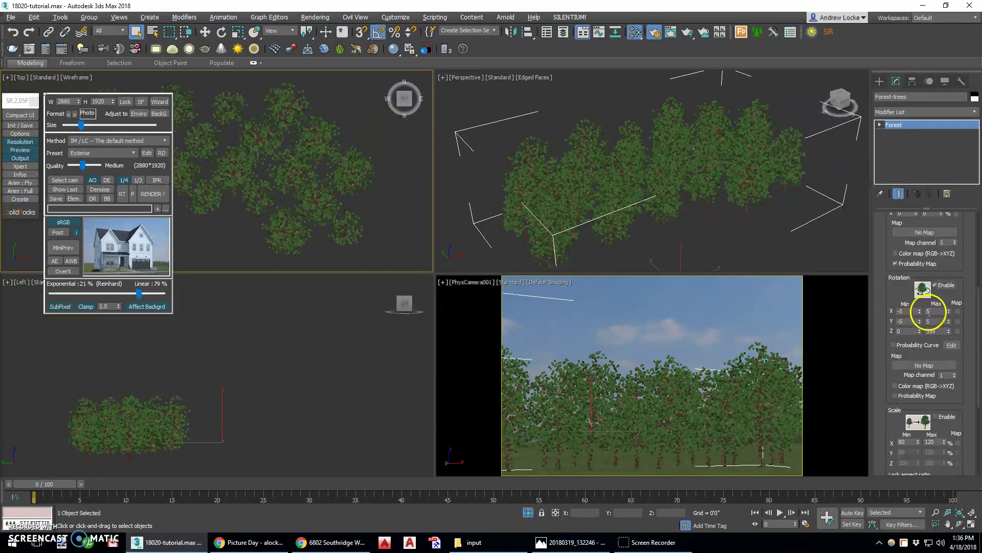
click(900, 311)
text(-2)
click(935, 311)
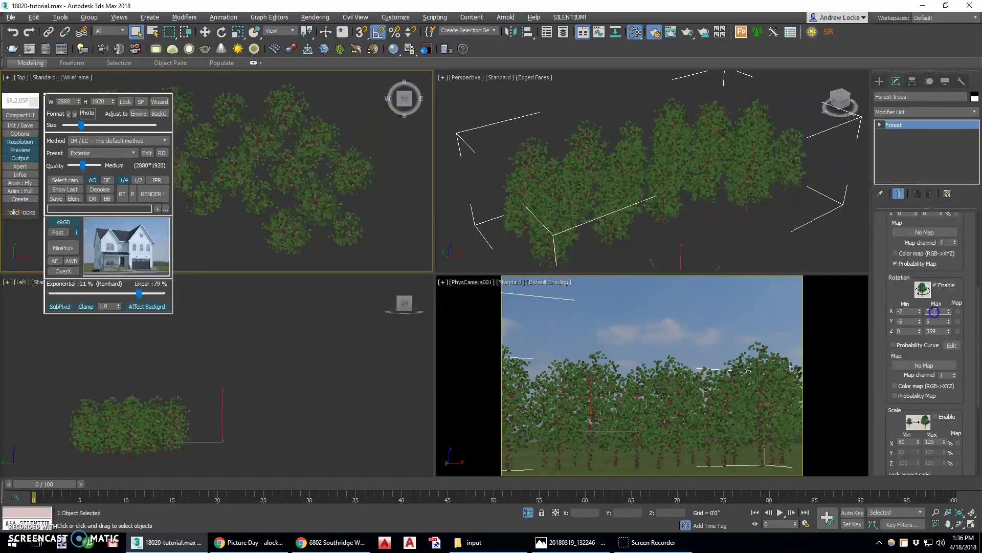
text(2)
Set the forest's random rotation Y range from -2 to 2
drag(935, 321, 906, 320)
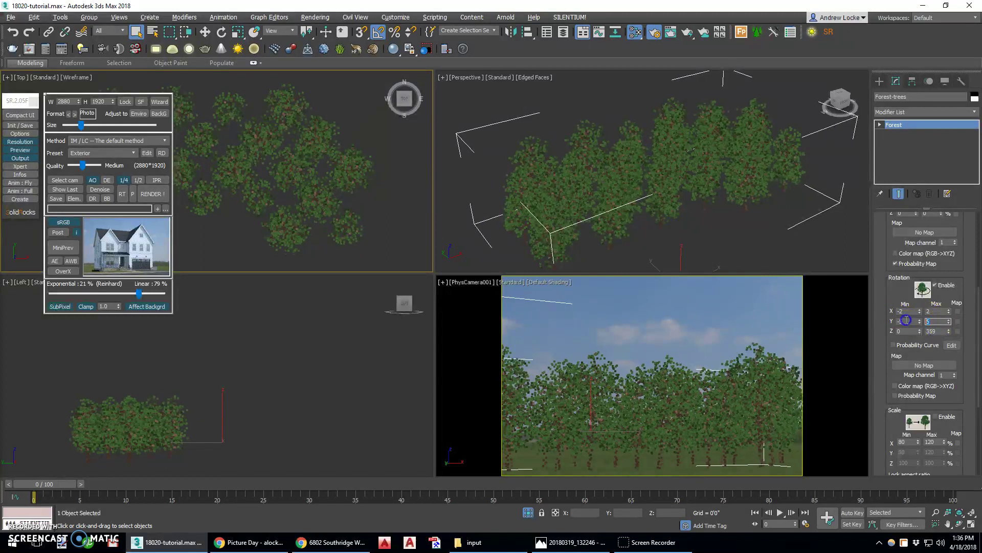
text(2)
click(913, 323)
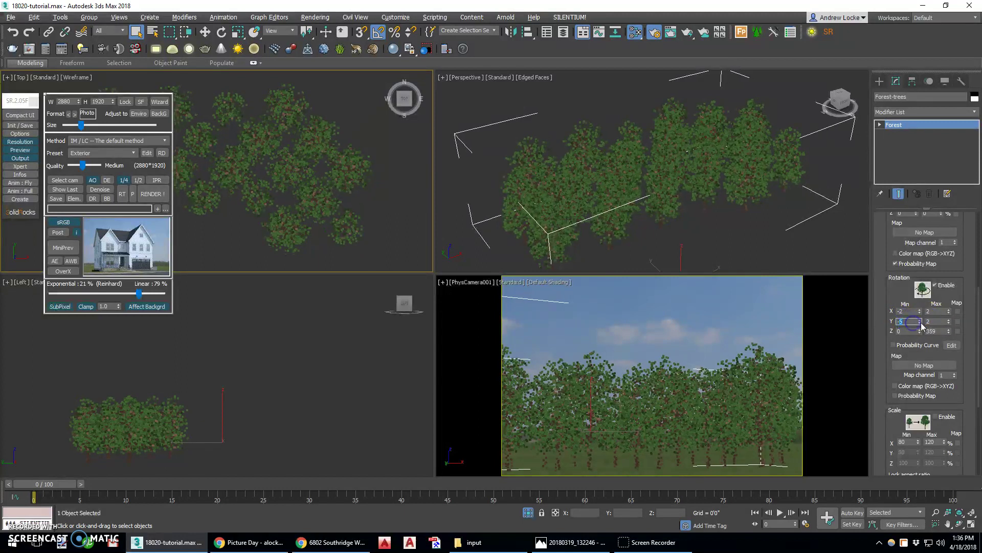
text(-2)
click(937, 321)
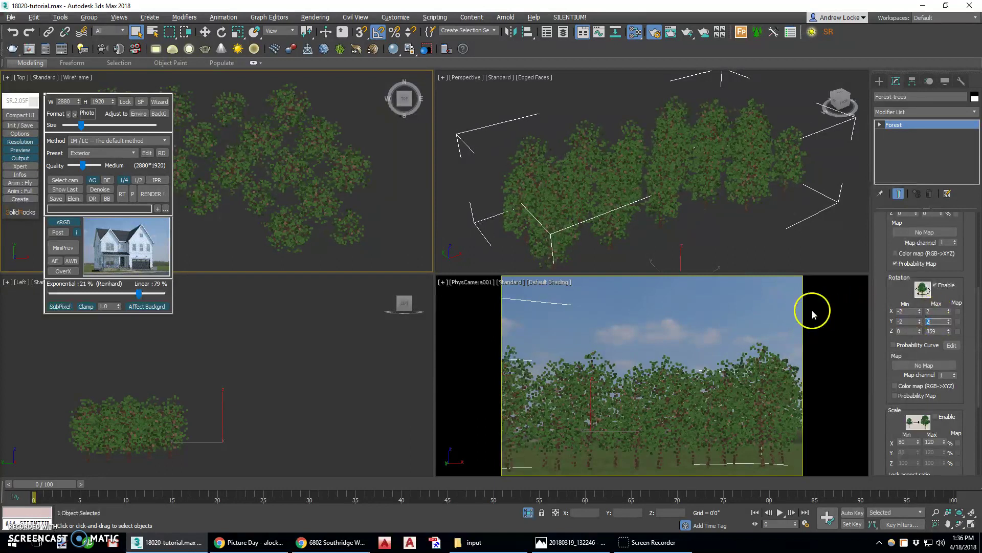
Enable random scale for the trees and set its maximum to 90%
drag(905, 294, 893, 242)
drag(889, 310, 889, 268)
click(936, 320)
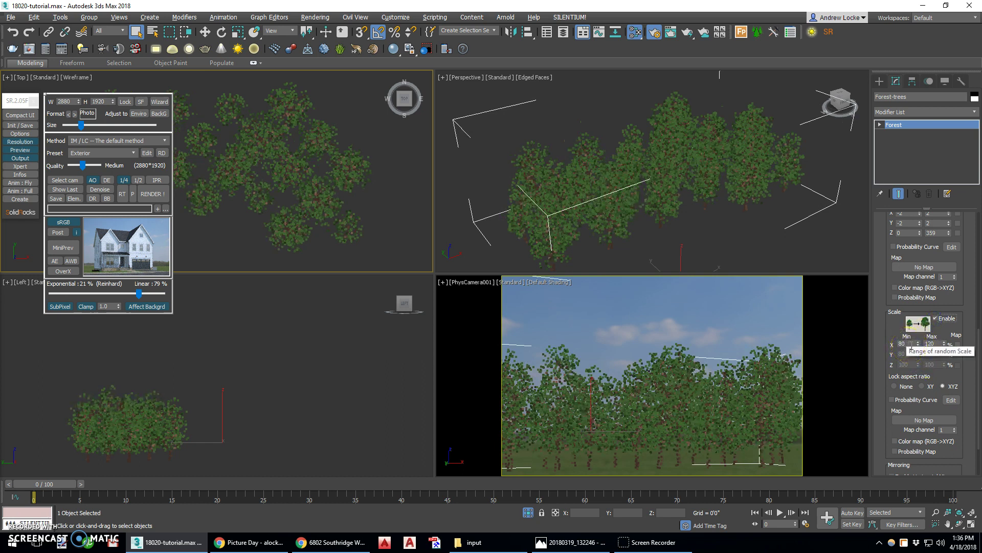
click(928, 343)
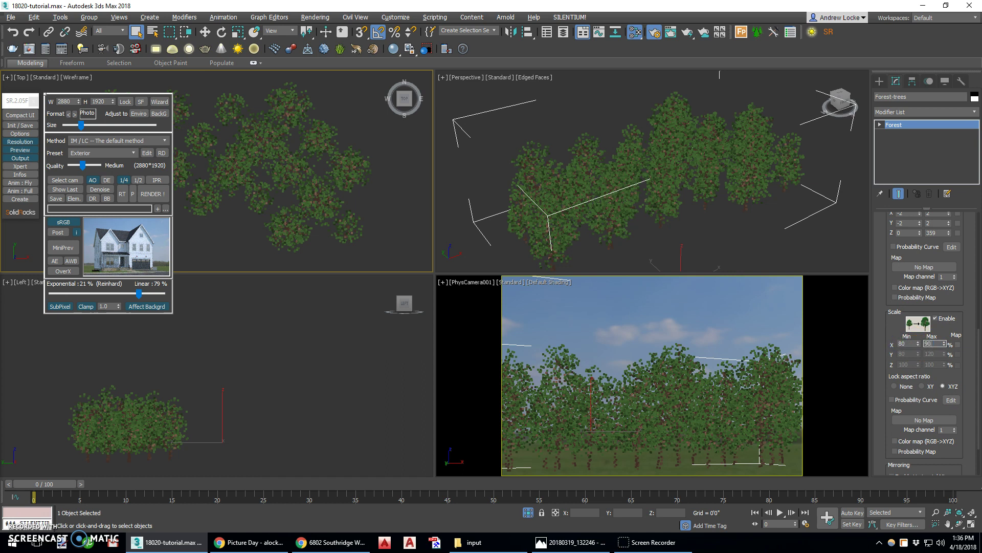
text(90)
key(Return)
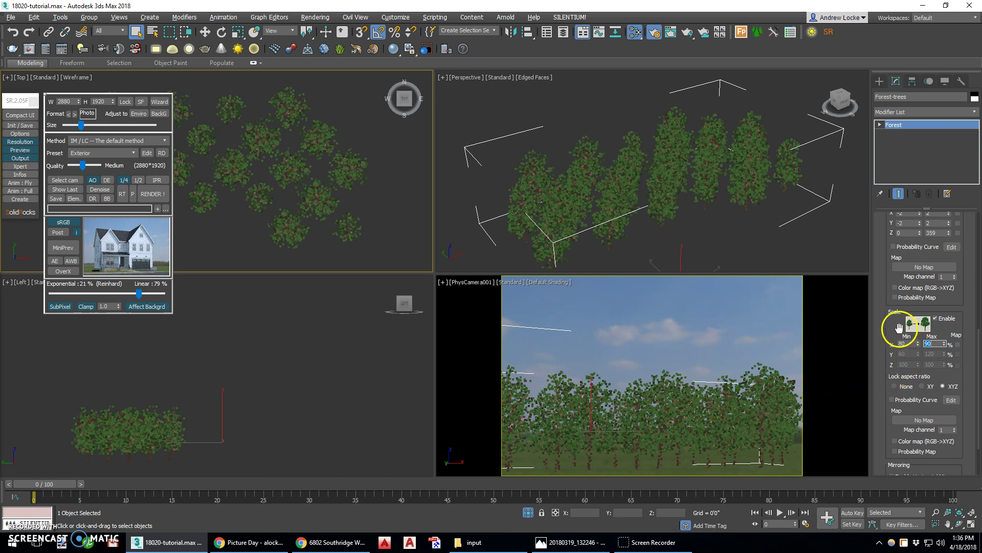
Enable random translation for the trees and end the forest's isolation to show the whole scene
scroll(899, 328, up, 5)
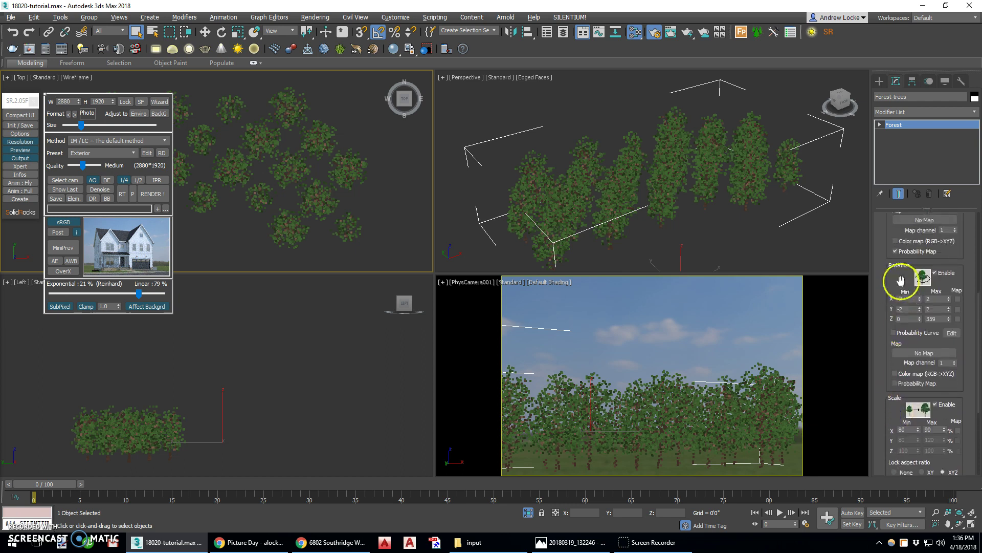
scroll(895, 266, up, 8)
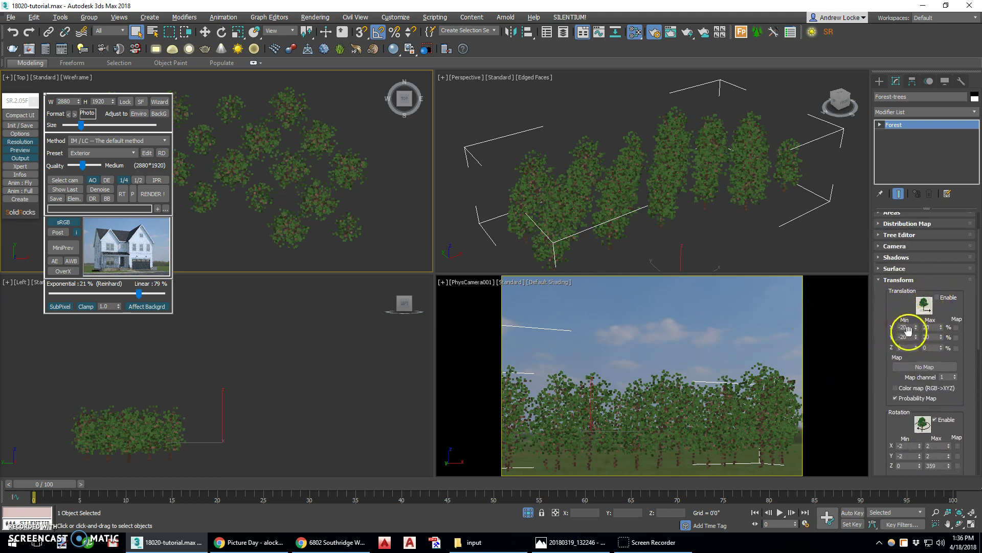
click(936, 298)
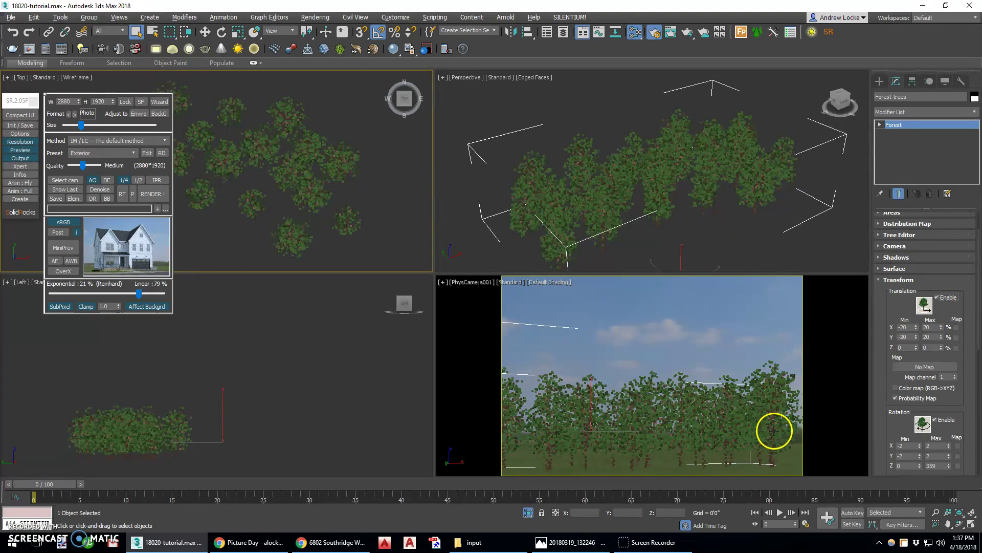
drag(896, 307, 895, 294)
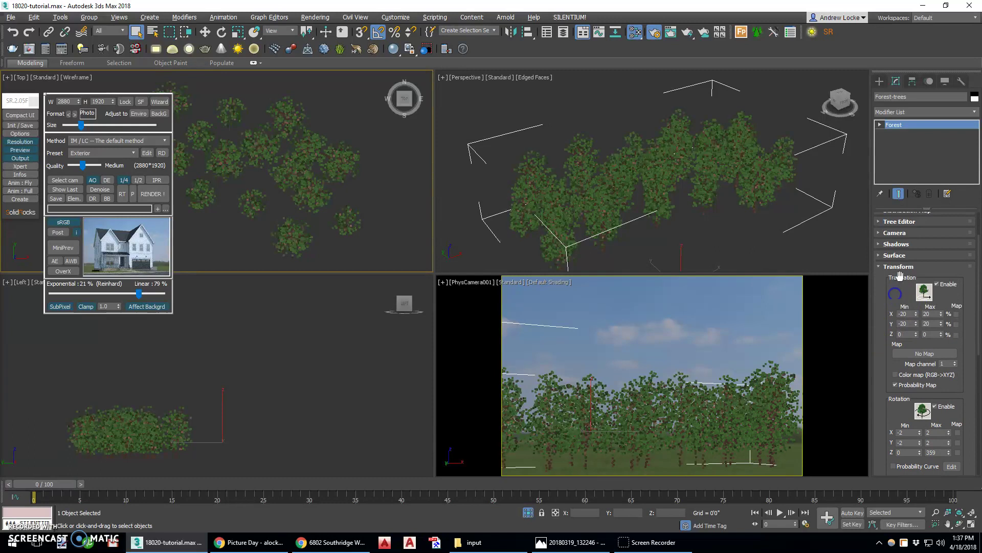
click(899, 266)
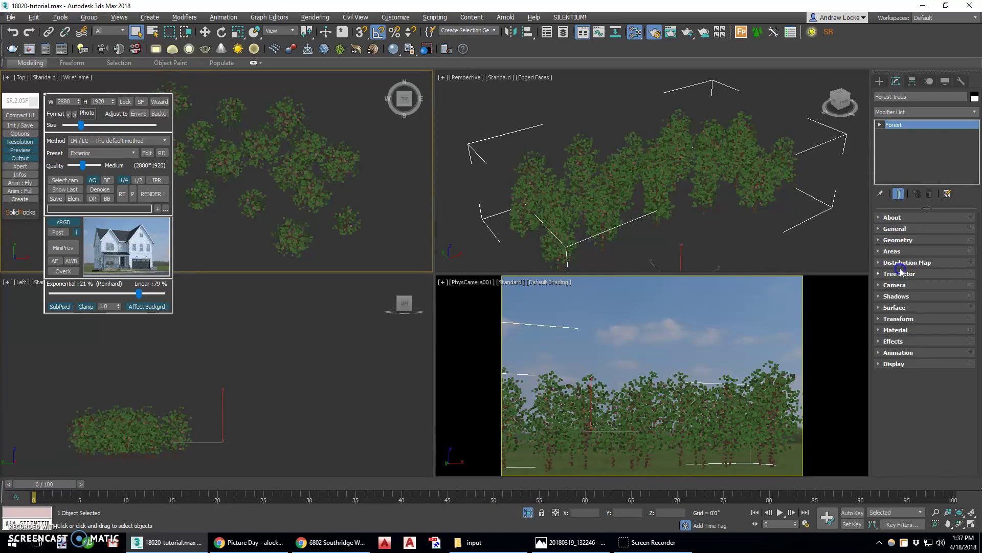
click(528, 512)
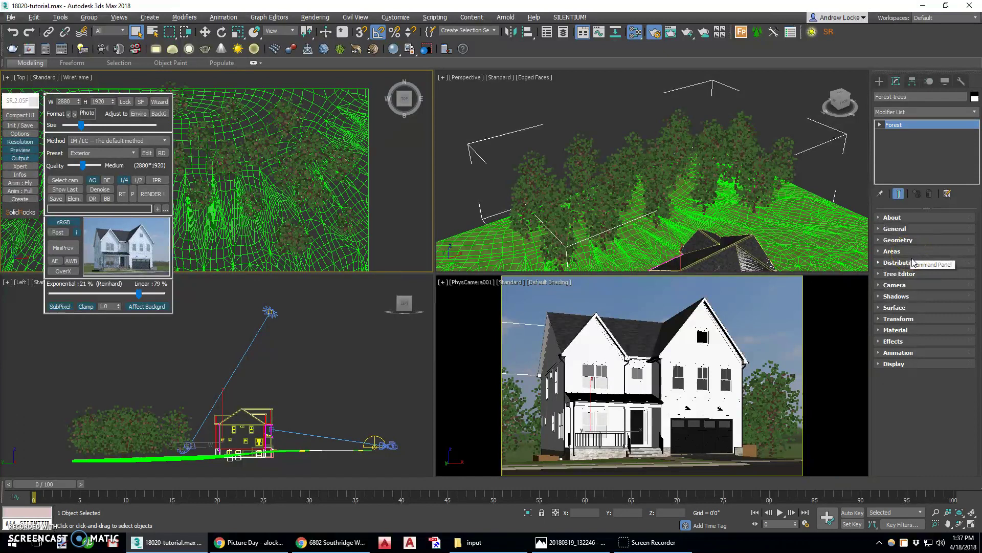
Keep the forest's surface direction fully Up at 100 and enable Auto for the 3d-site-grass001 surface
click(904, 307)
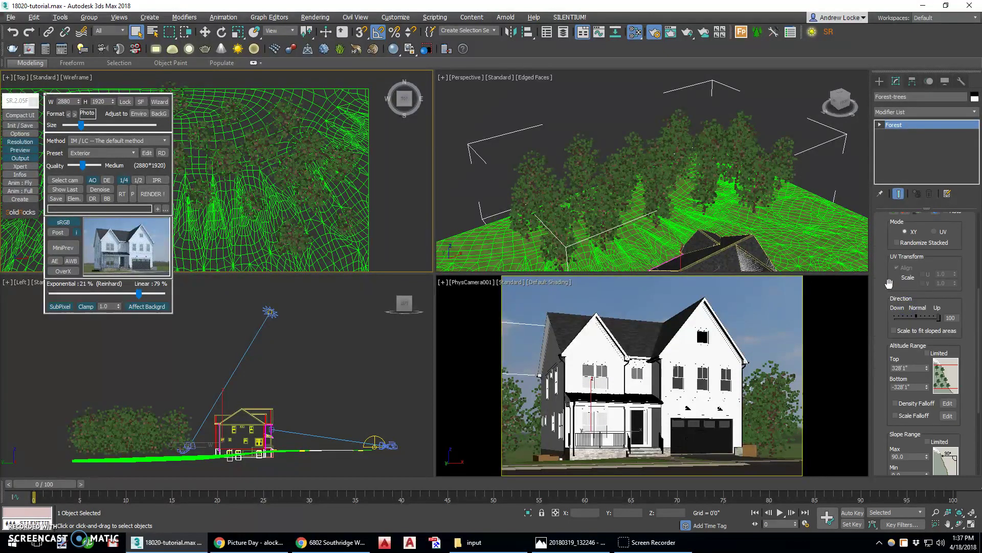
drag(889, 283, 889, 306)
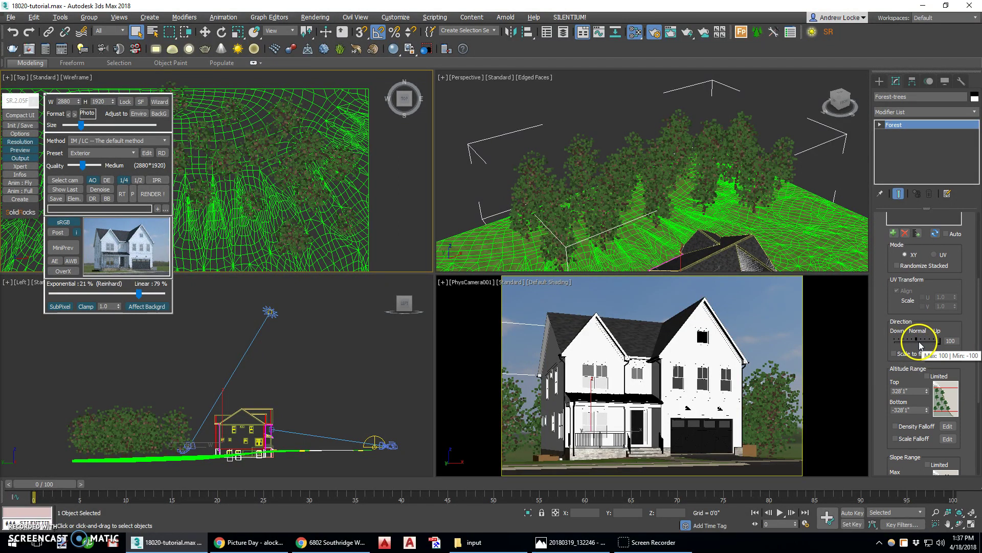
drag(920, 346, 939, 341)
drag(934, 290, 931, 368)
click(912, 256)
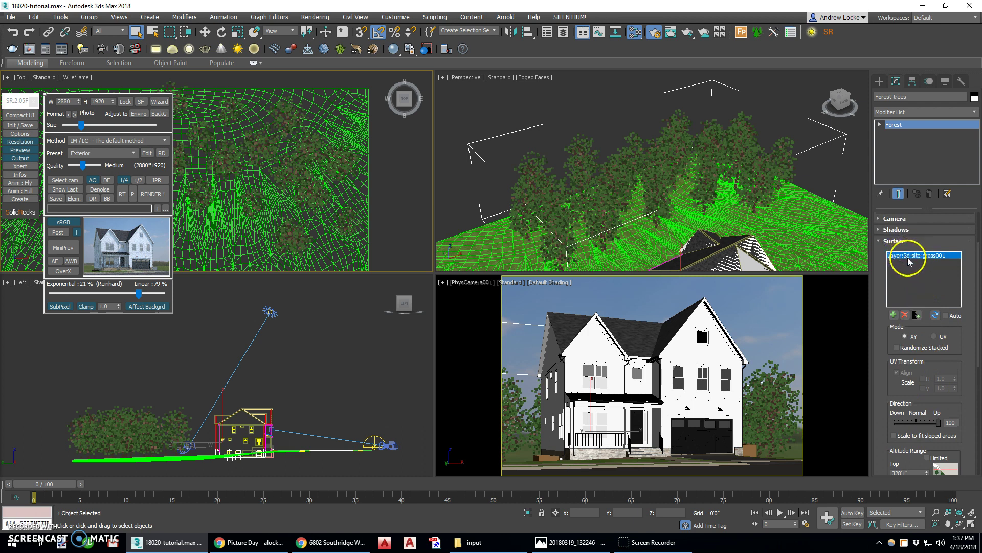
click(947, 316)
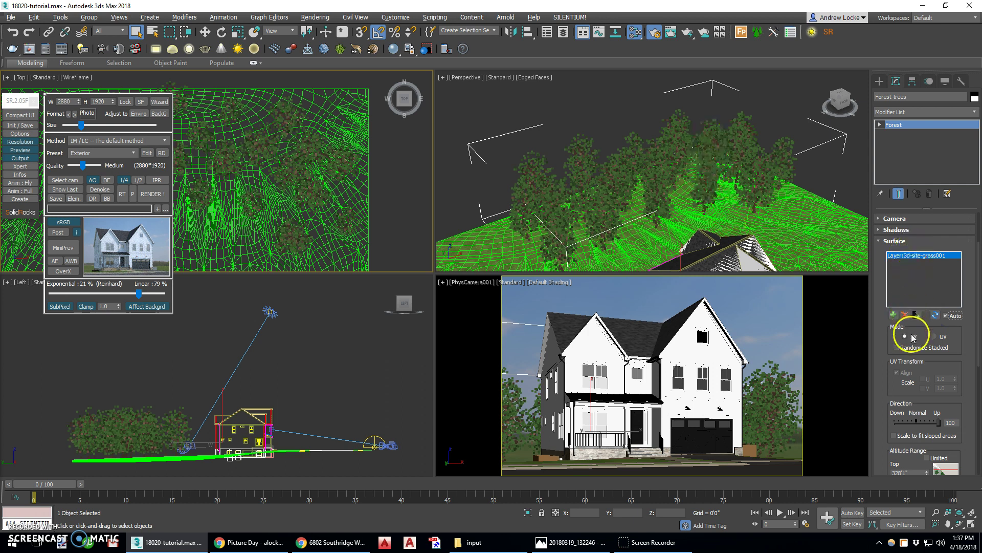
click(900, 241)
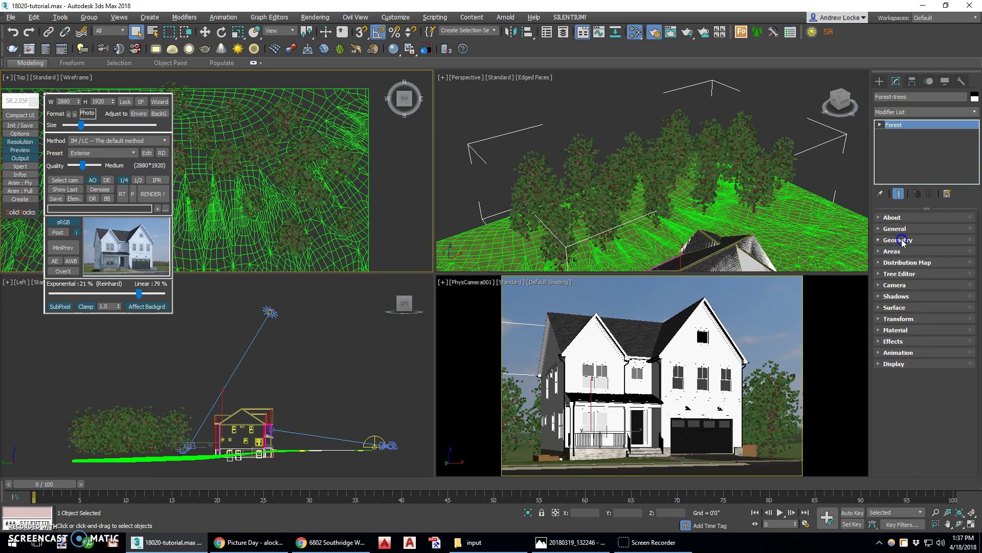
Review the forest's Material settings and V-Ray object properties, and examine the trees beside the house in the maximized PhysCamera001 view
click(910, 330)
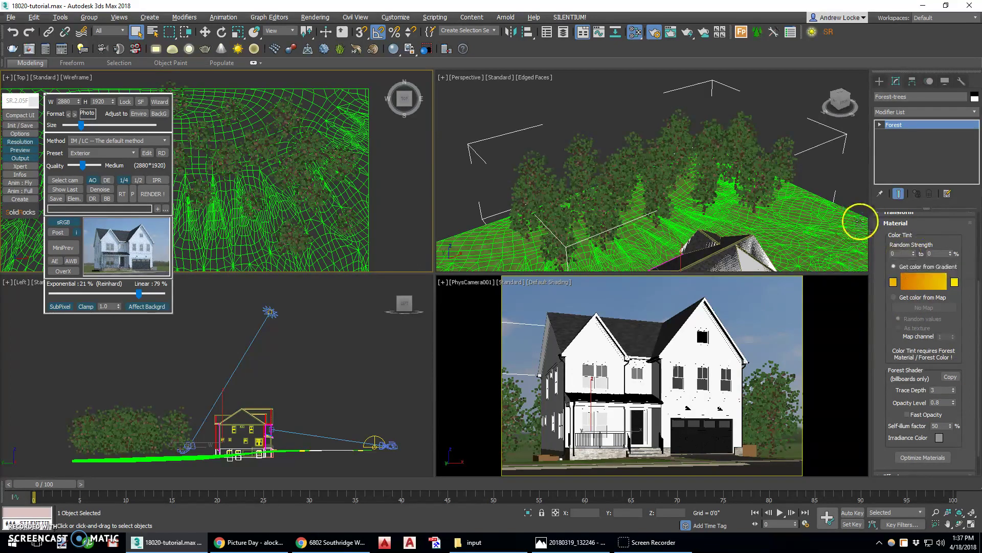
click(890, 224)
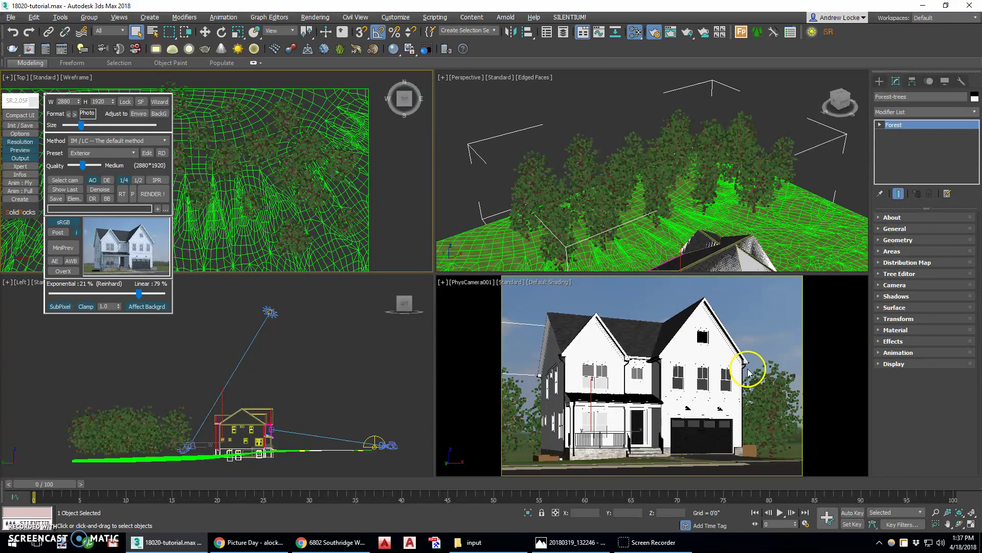
click(771, 389)
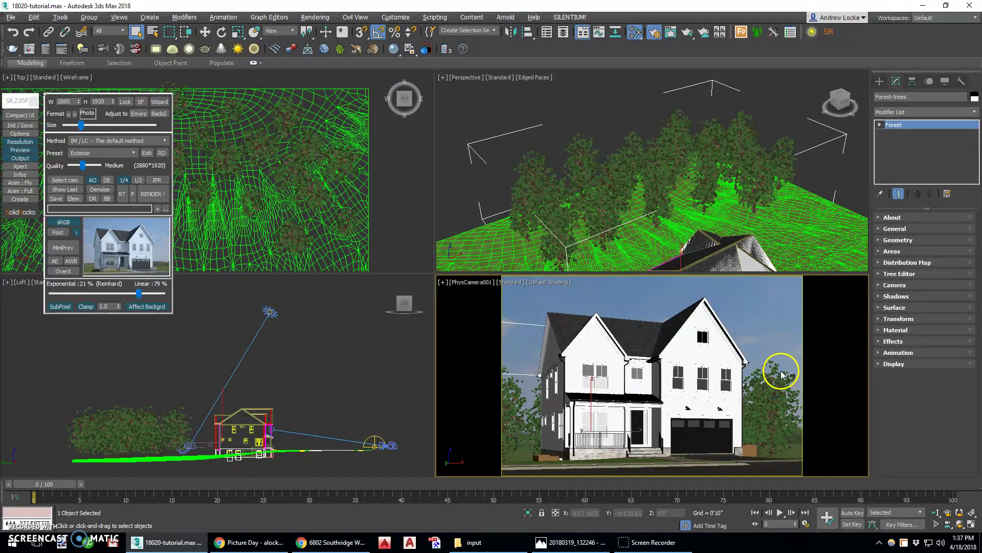
right_click(762, 375)
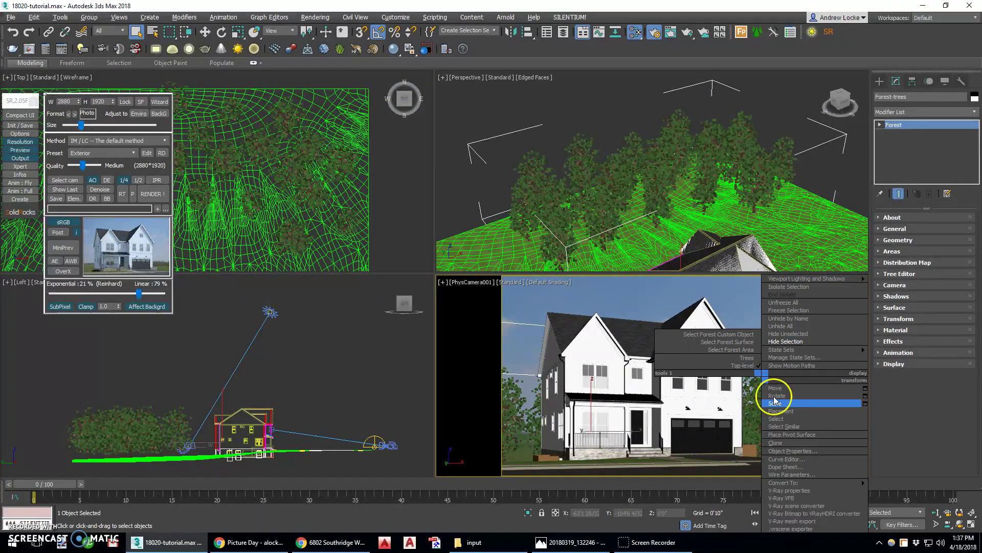
click(797, 505)
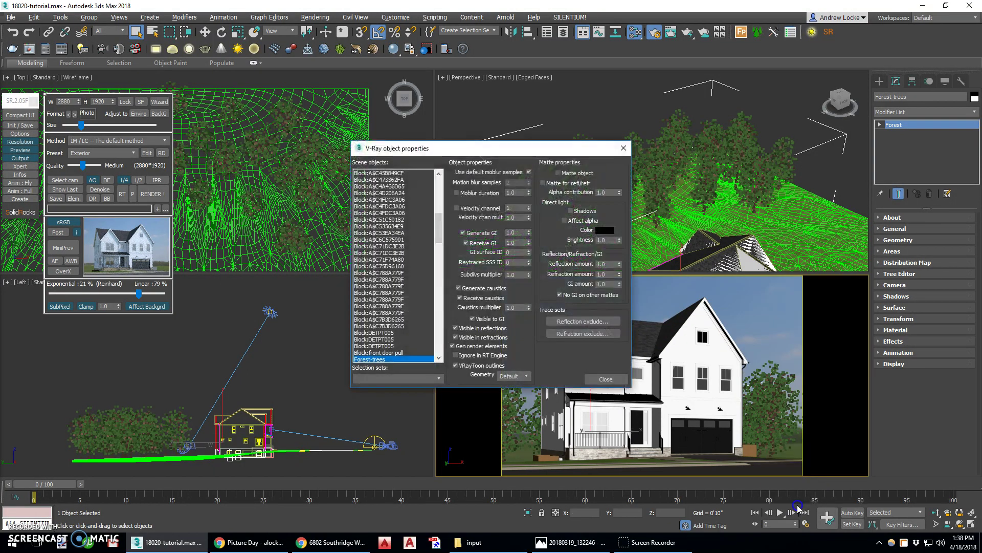
click(518, 309)
click(607, 379)
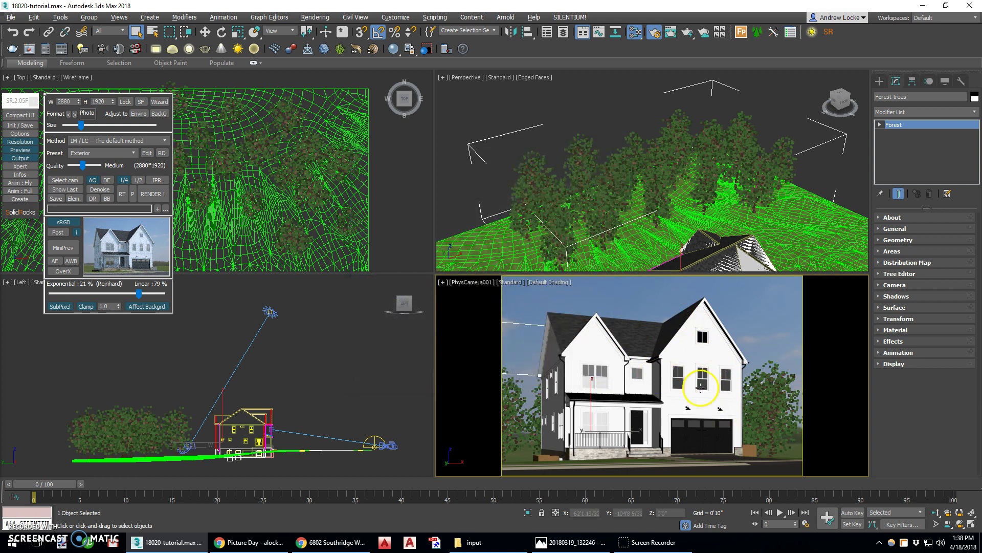
key(alt+w)
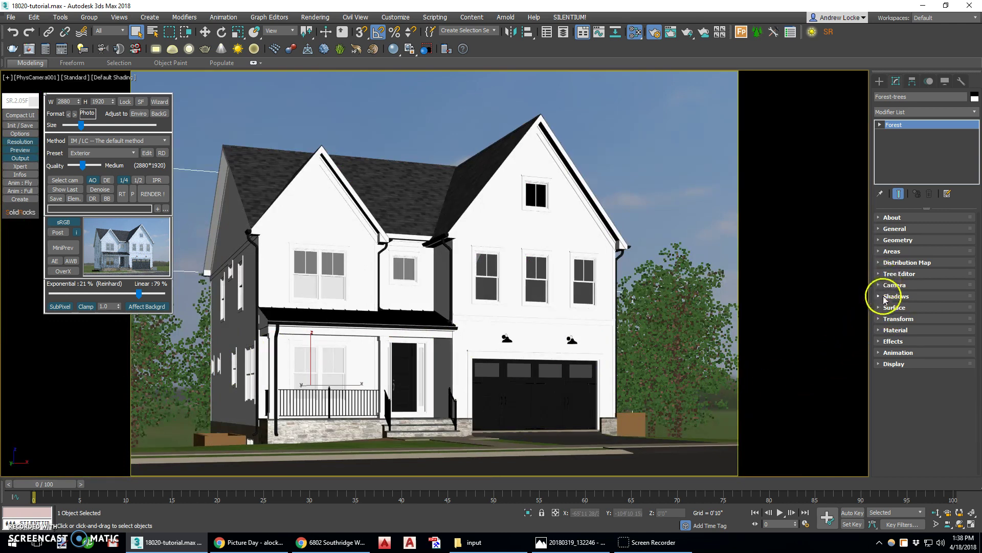
click(909, 317)
scroll(909, 316, down, 5)
drag(908, 289, 905, 357)
drag(891, 303, 902, 283)
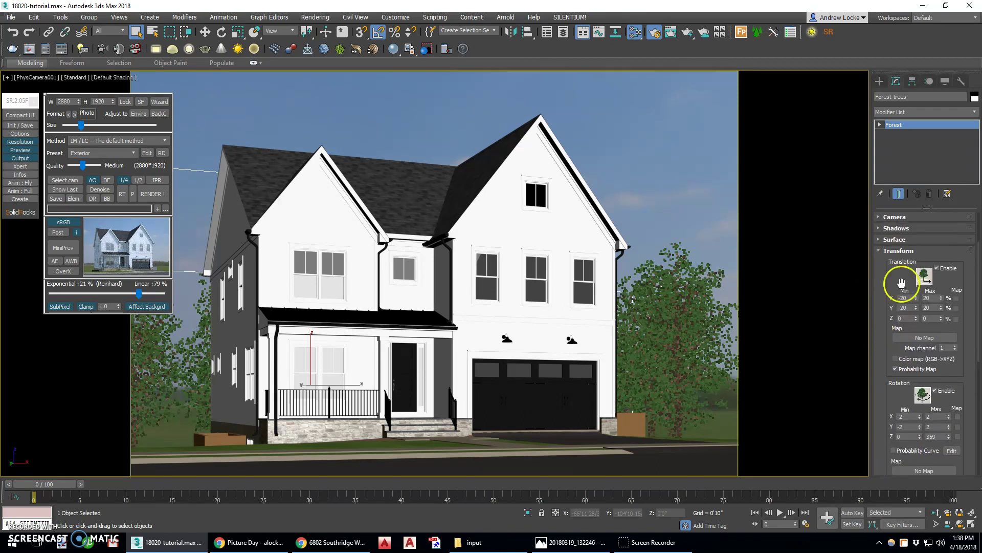
click(899, 250)
Make the tree distribution denser by setting its X density units to about 624'4", and set the map rotation to 12 degrees
click(924, 264)
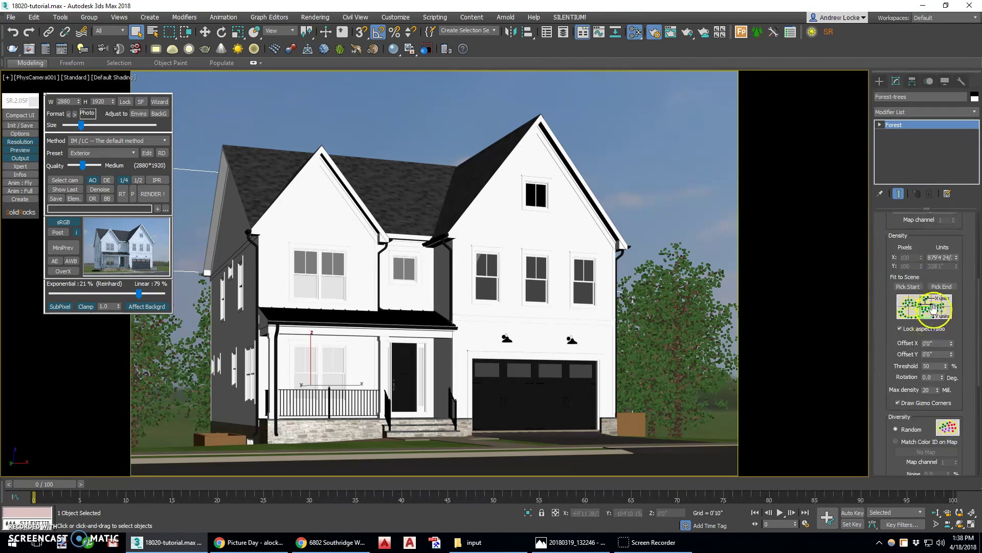
click(957, 257)
drag(958, 257, 957, 270)
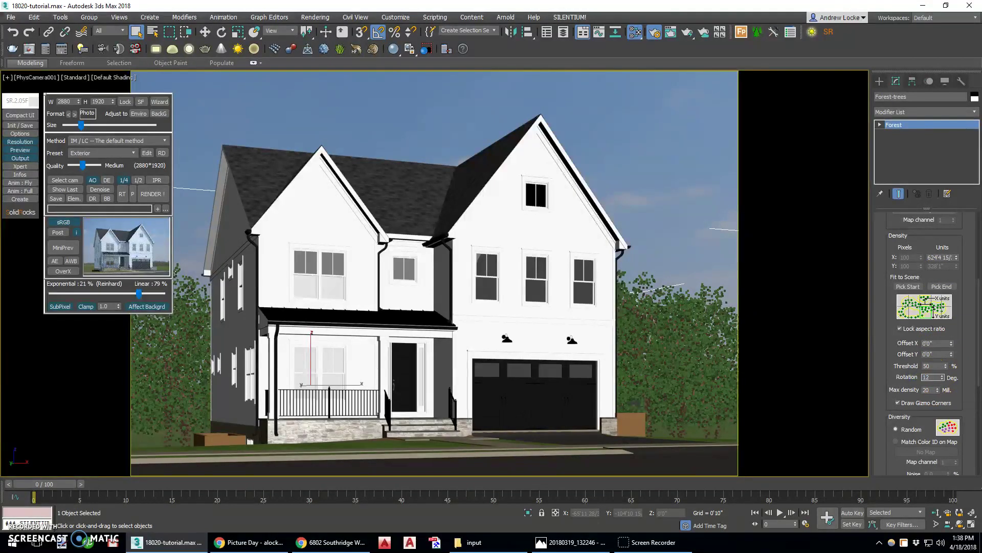
key(Return)
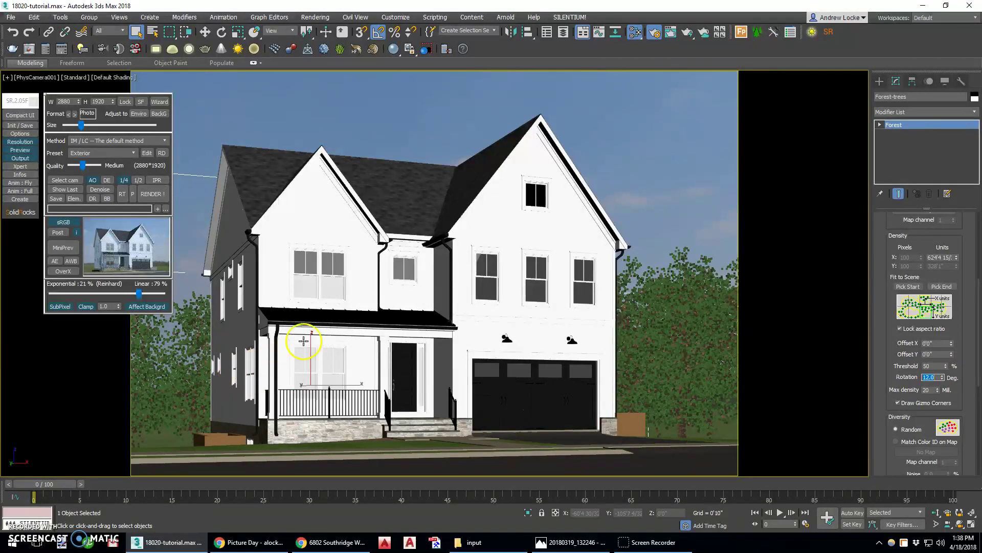
drag(882, 235, 892, 321)
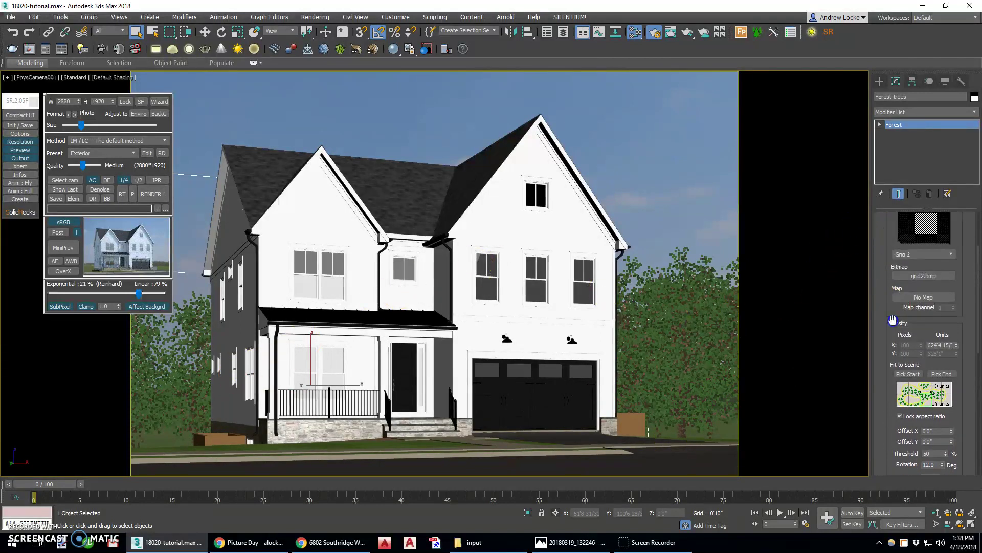
scroll(885, 237, up, 3)
click(896, 244)
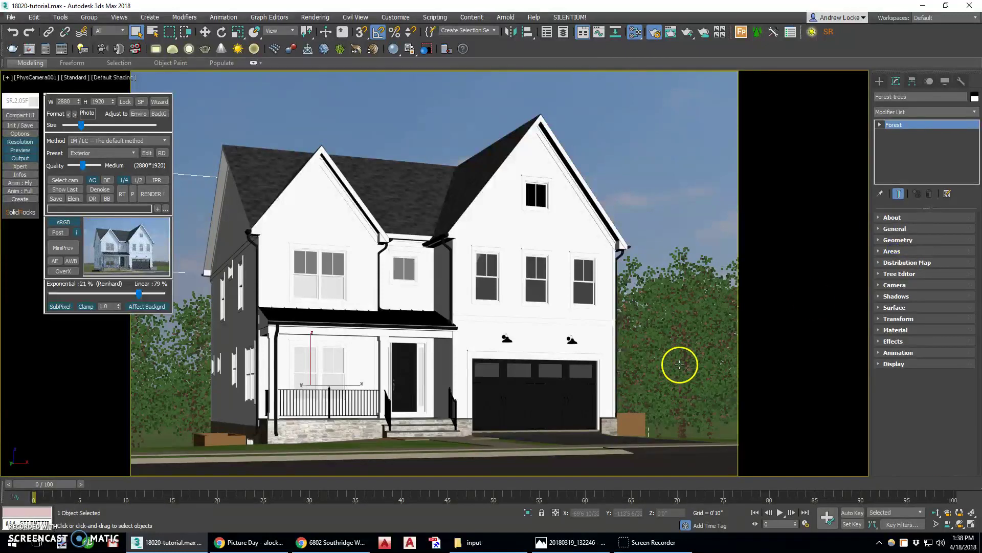
Try sinking Maple 14 and Maple 15 together with a Z Offset of about -0'7 24/32" in the forest's geometry
click(898, 239)
drag(885, 258, 888, 301)
drag(886, 244, 888, 289)
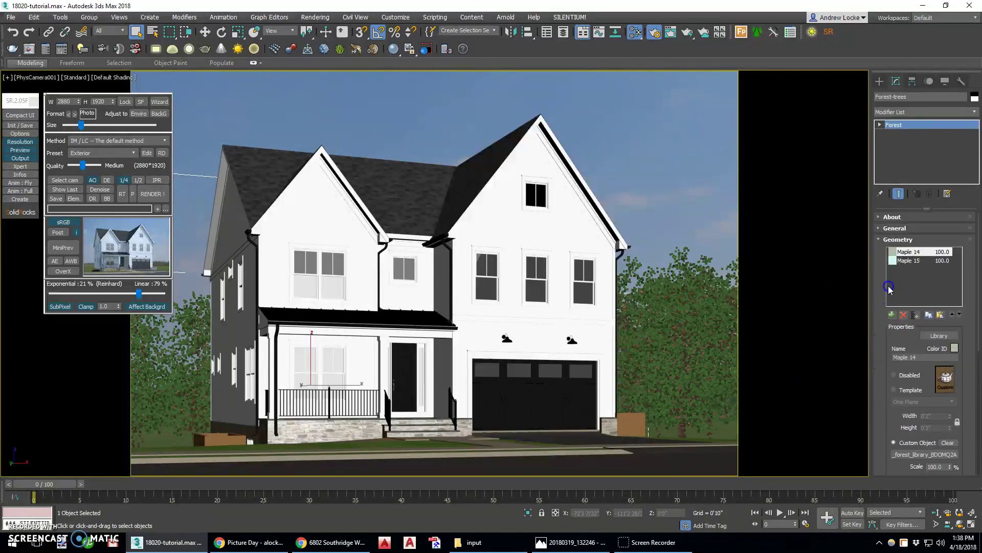
drag(901, 425, 901, 342)
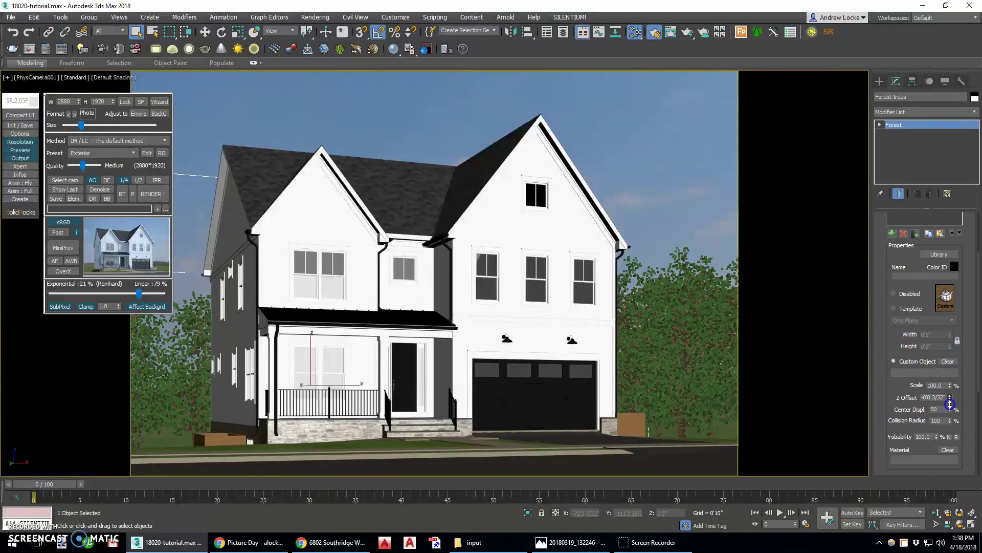
drag(953, 426, 961, 507)
drag(951, 398, 944, 527)
Inspect how the lowered maples sit on the ground in the other viewports and return to the maximized PhysCamera001 view
right_click(667, 197)
click(645, 213)
key(alt+w)
right_click(728, 195)
key(alt+w)
alt+middle_drag(534, 300, 563, 261)
key(alt+w)
right_click(719, 375)
key(alt+w)
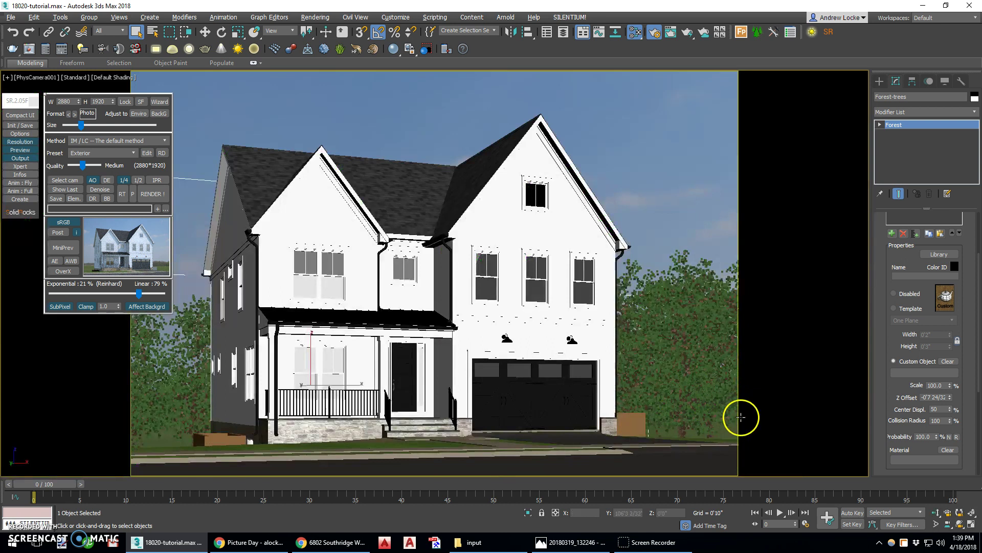
Set the Z Offset of both maples to 0 and refresh the mini render preview
double_click(939, 386)
key(Tab)
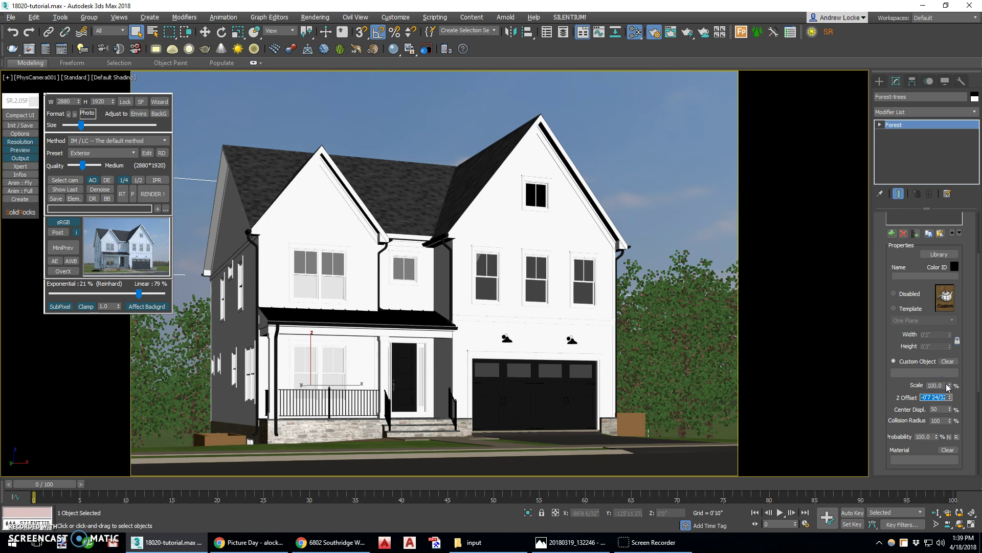
text(0)
key(Return)
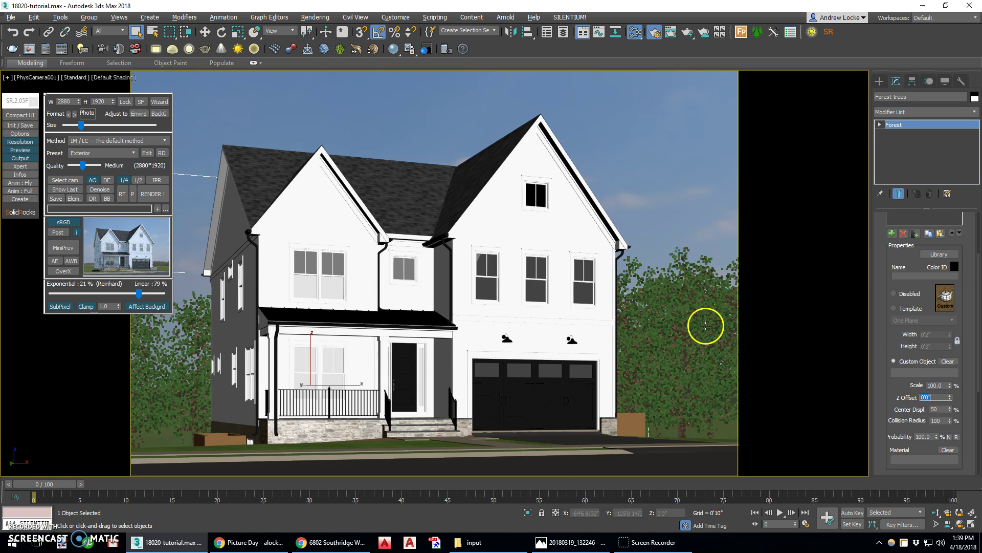
click(62, 247)
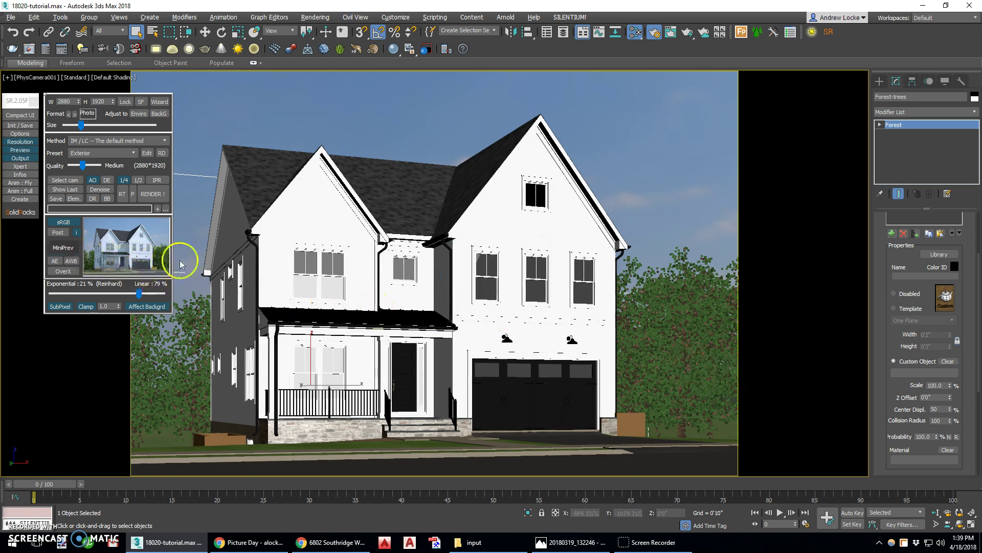
scroll(885, 246, up, 3)
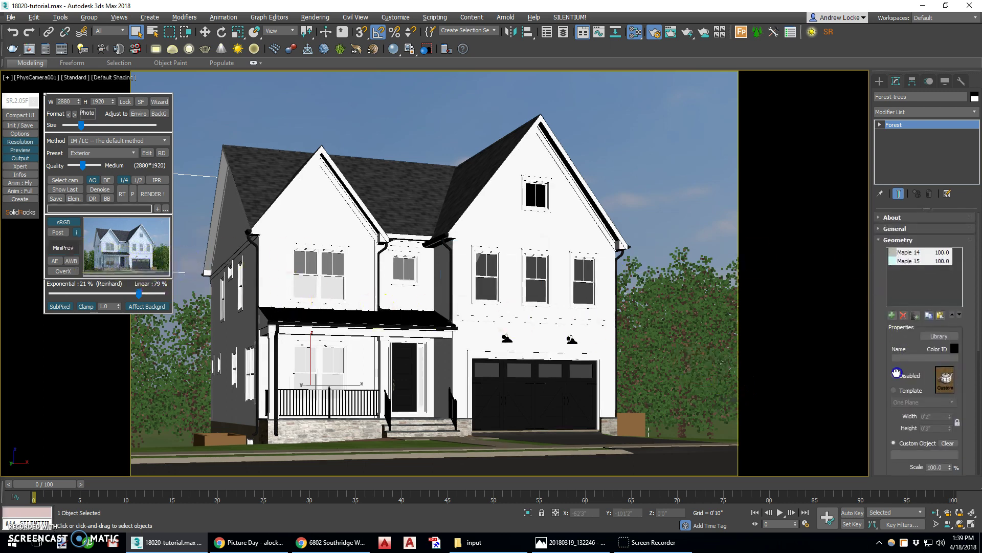
click(899, 236)
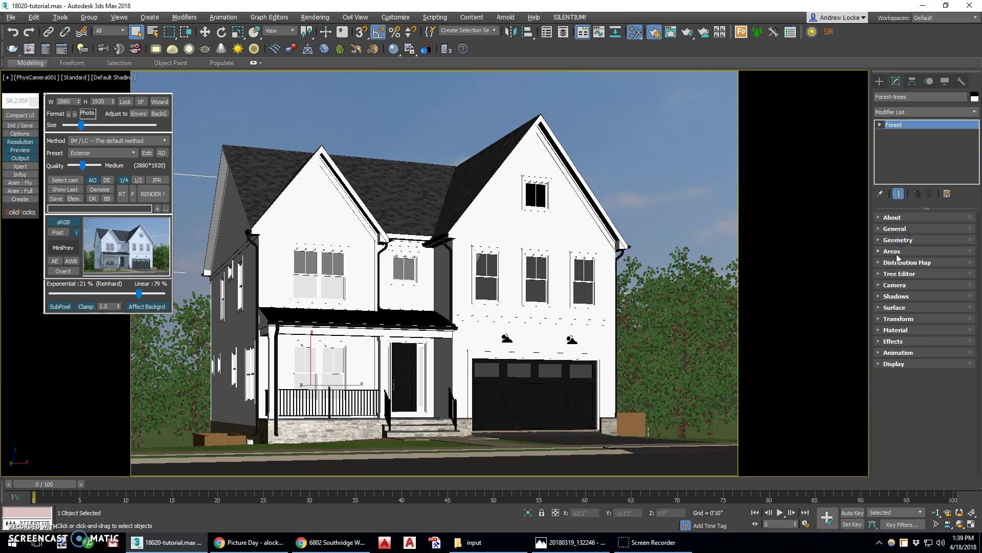
Set the forest material's Color Tint Random Strength to 0 to 50%
click(906, 331)
scroll(898, 297, up, 2)
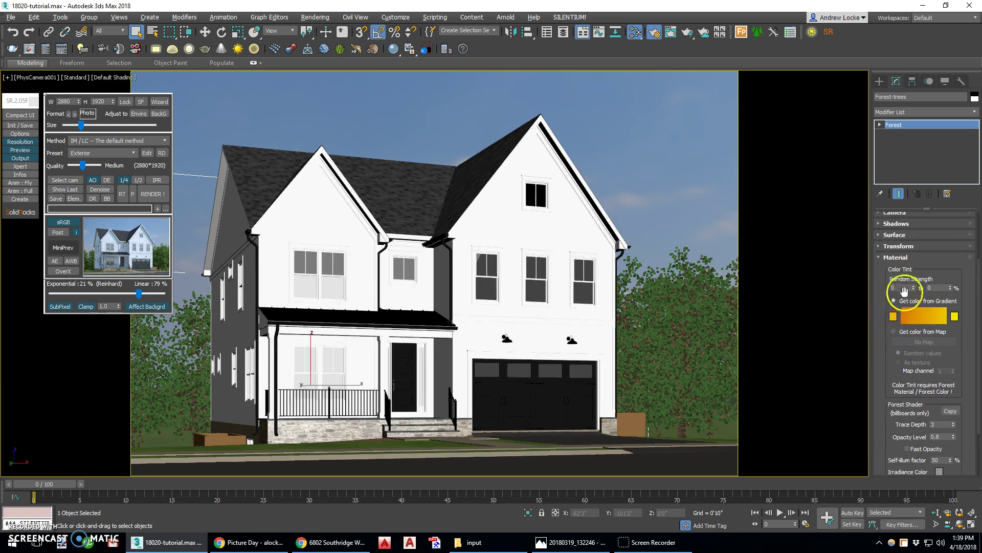
drag(935, 288, 911, 285)
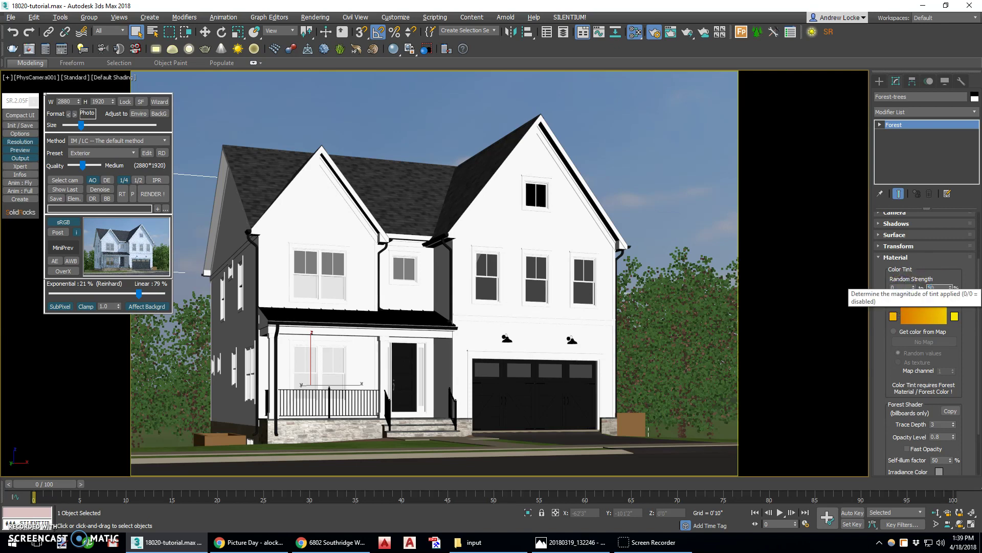
click(906, 286)
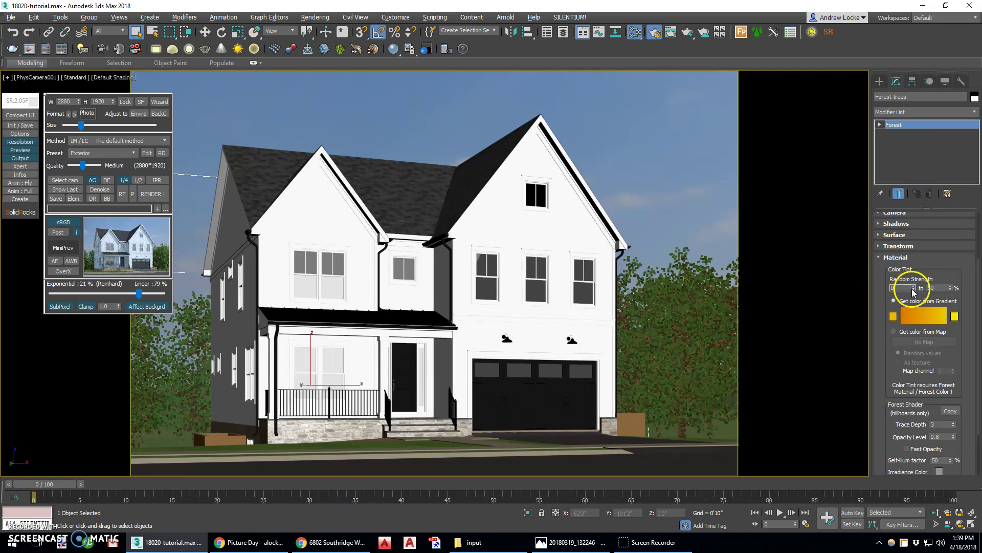
Optimize the selected forest's materials for V-Ray with Forest Color applied and materials named trunk or bark excluded
drag(895, 373, 891, 313)
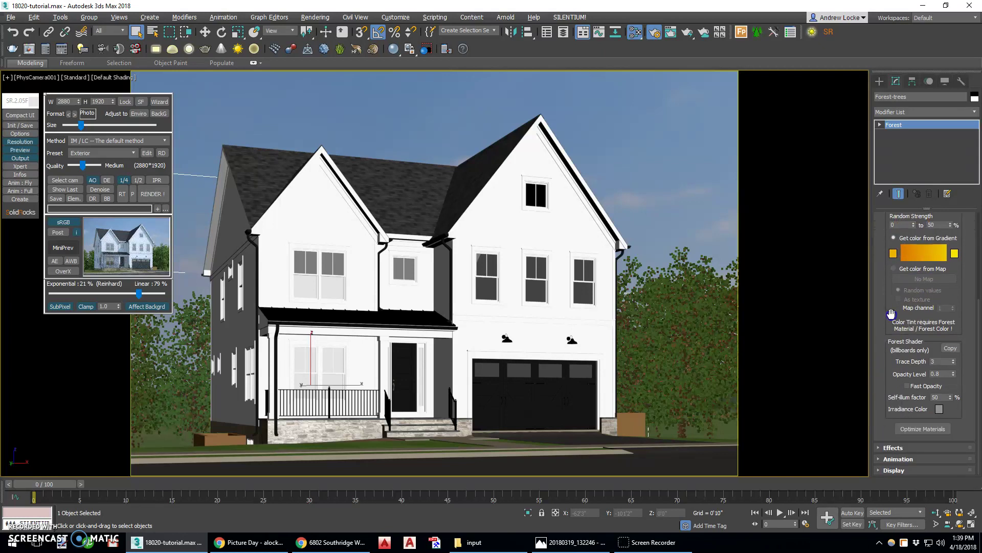
click(926, 429)
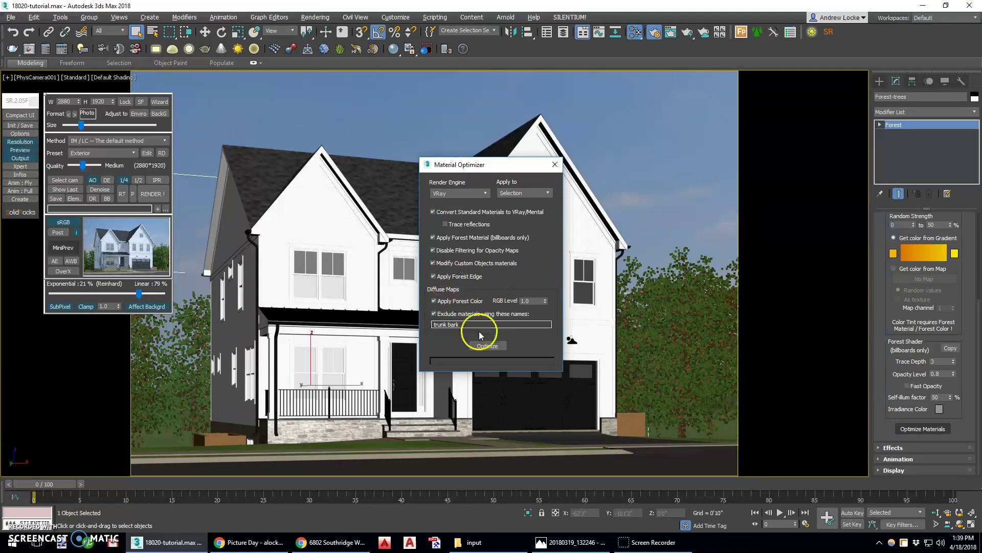
click(488, 346)
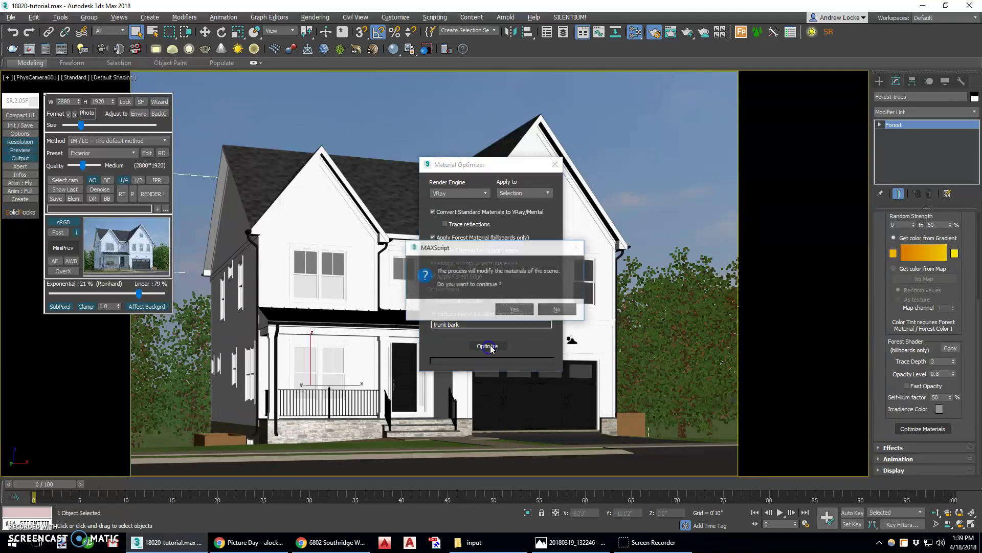
click(515, 310)
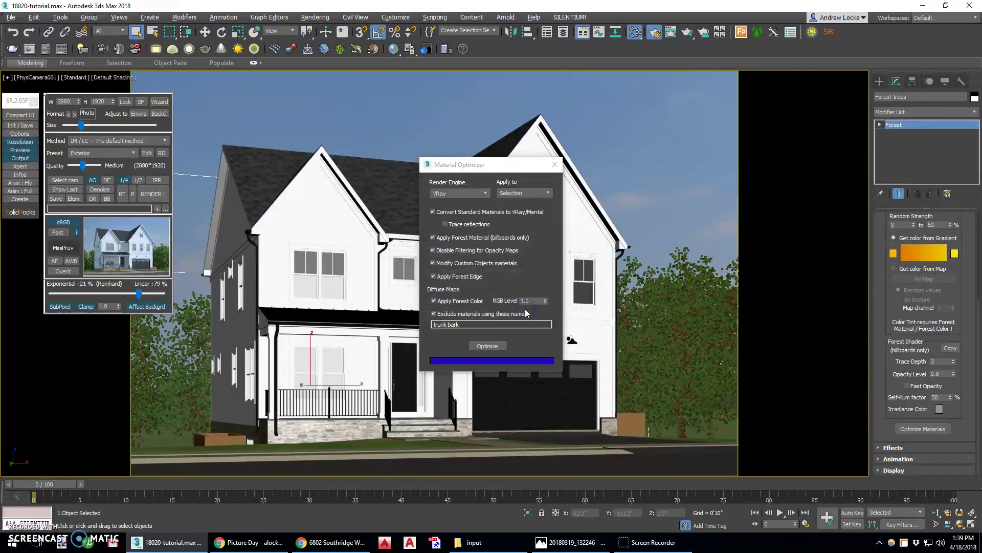
click(555, 165)
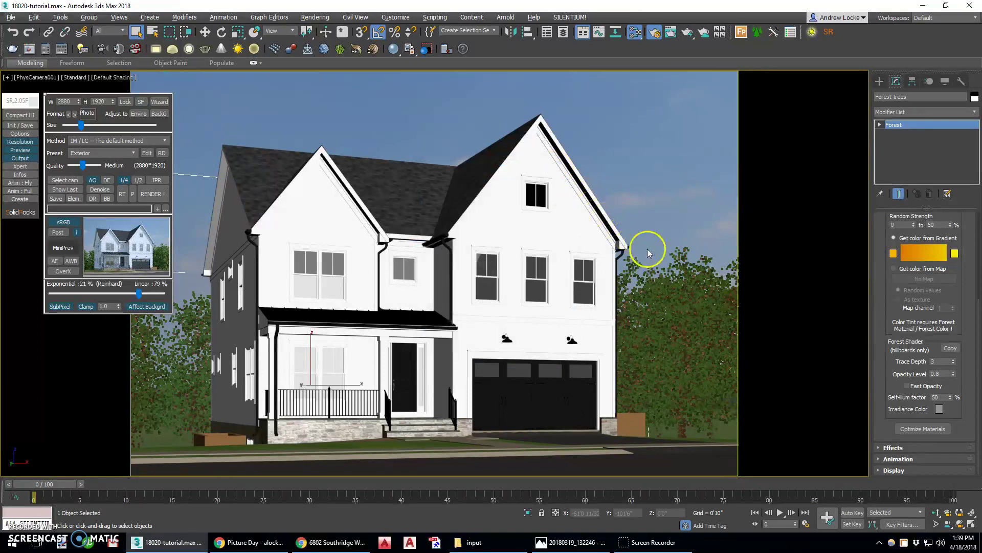
Refresh the mini preview with the tinted trees, and close the V-Ray frame buffer after viewing the render
click(67, 248)
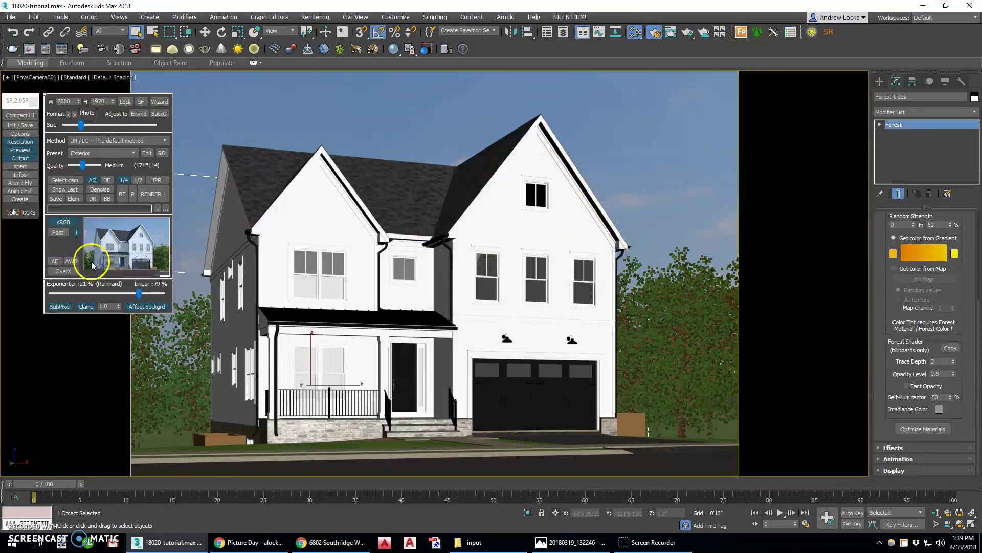
click(162, 260)
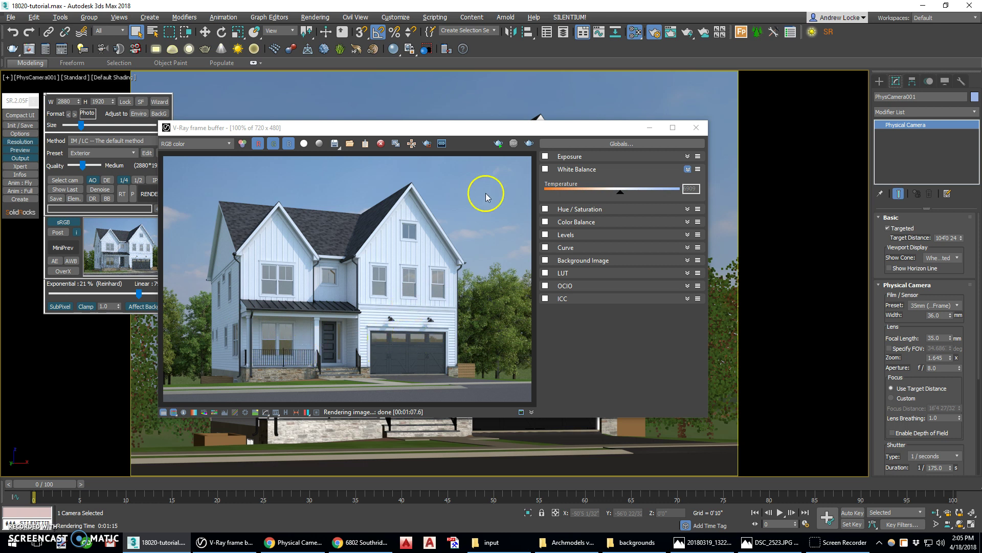
click(696, 127)
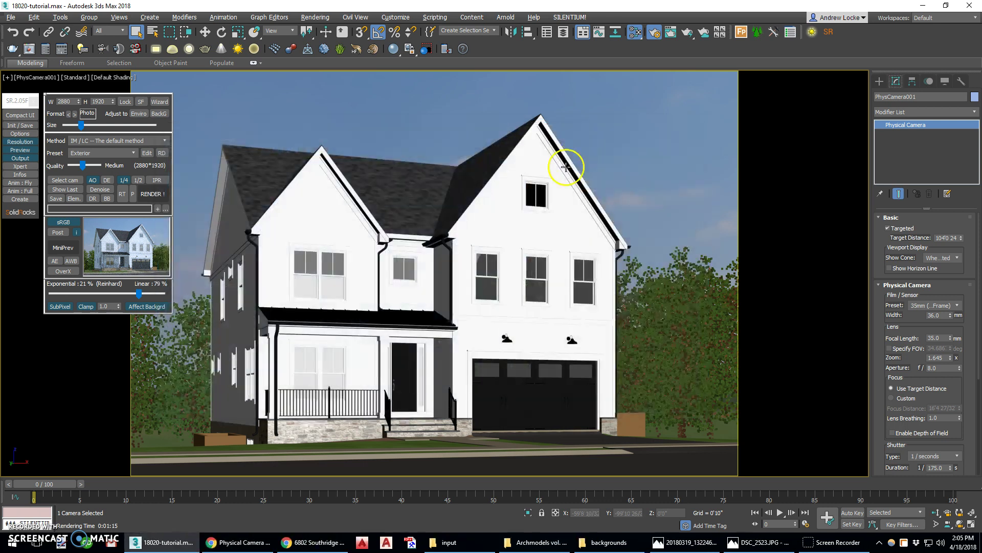
Select the background forest in the Perspective view and turn off Limit to visibility in its camera settings
key(alt+w)
key(alt+w)
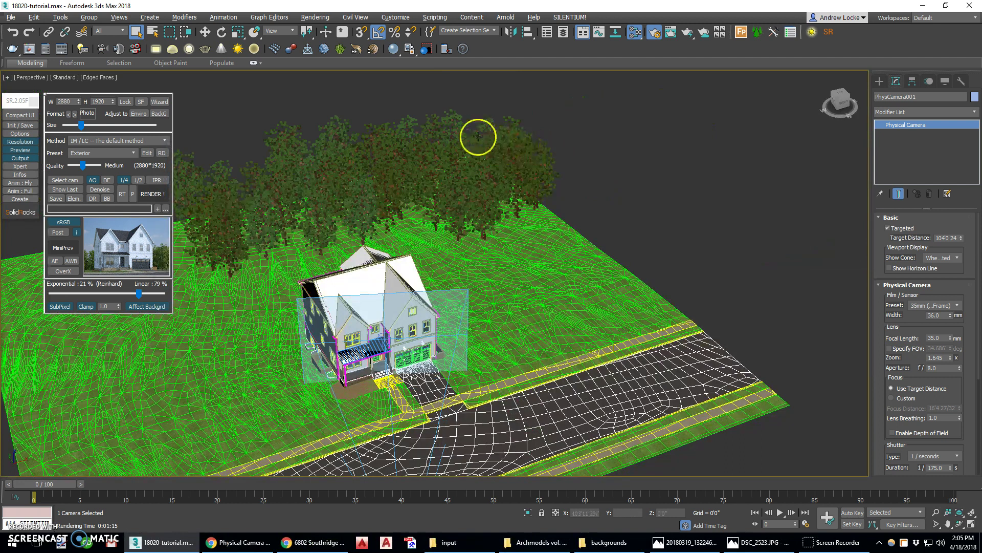
click(458, 125)
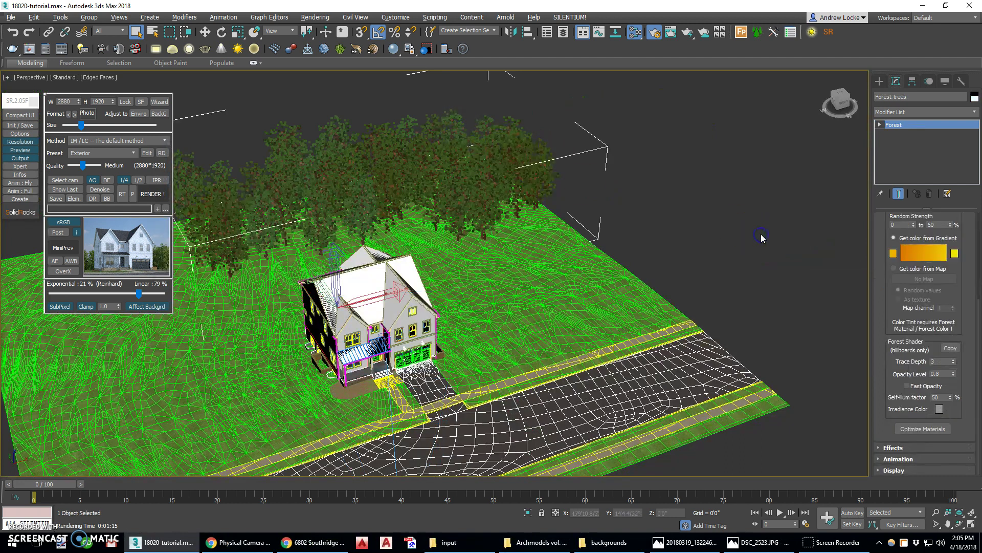
scroll(892, 329, up, 5)
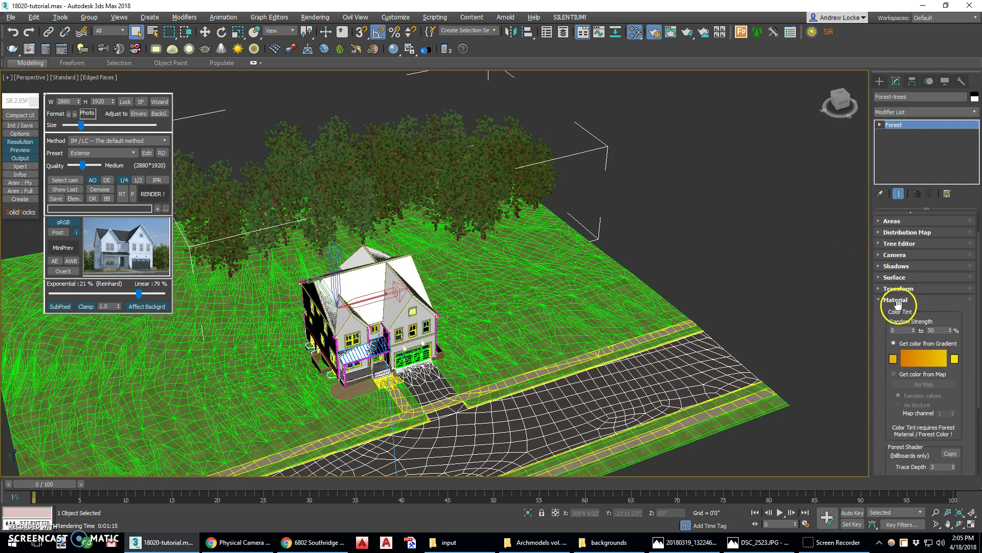
click(898, 302)
click(899, 290)
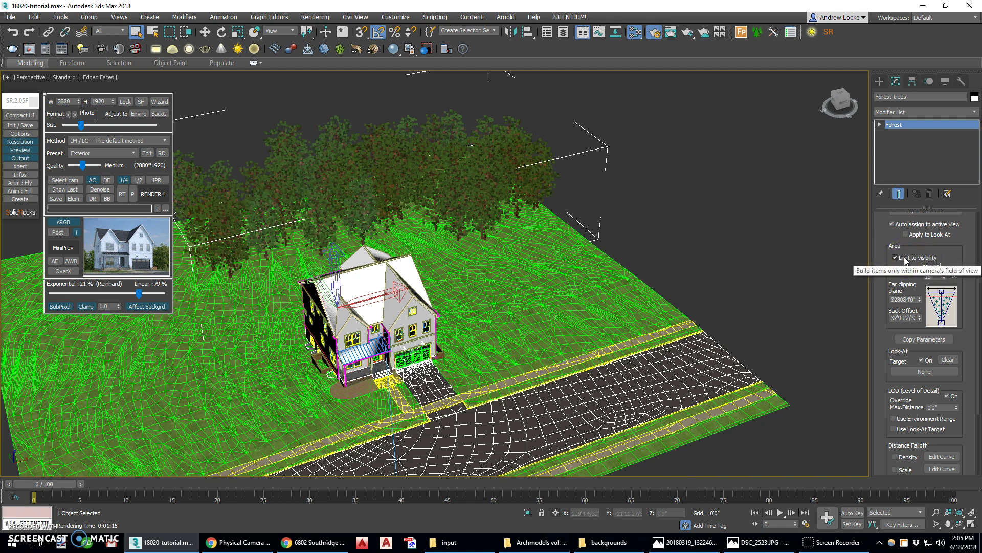
click(895, 257)
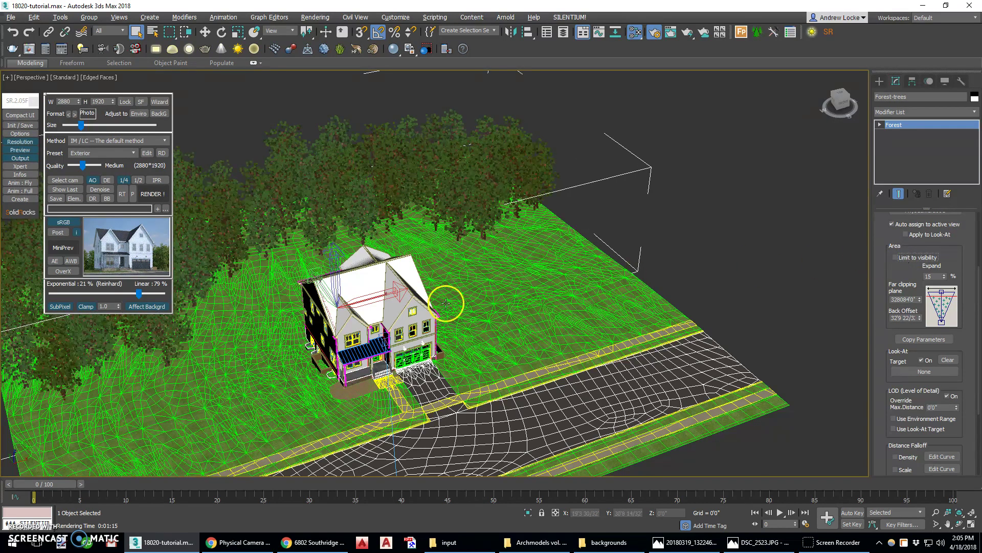
Create a plane about 36'7" long and 264'11" wide along the far side of the street, opposite the house
middle_drag(446, 303, 532, 268)
scroll(532, 269, down, 3)
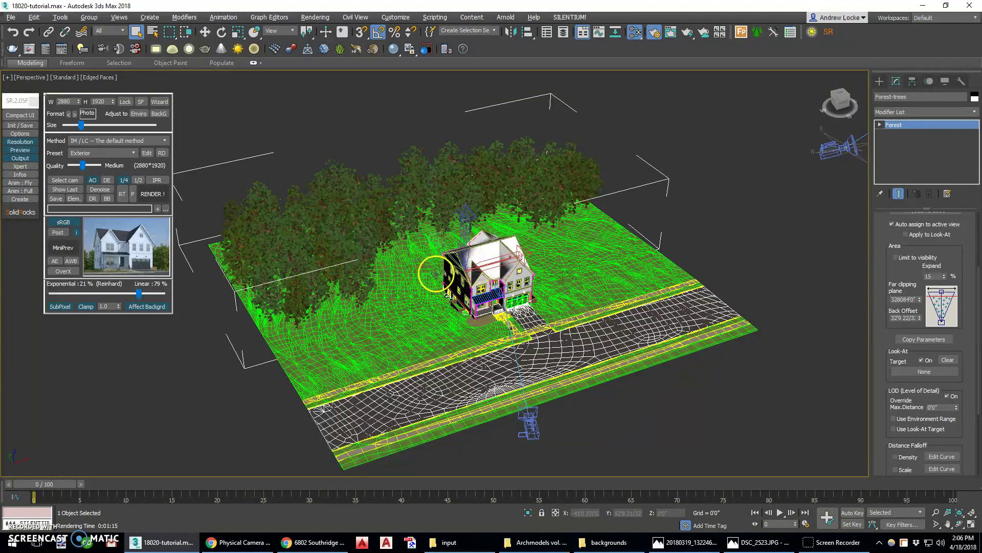
middle_drag(537, 372, 481, 295)
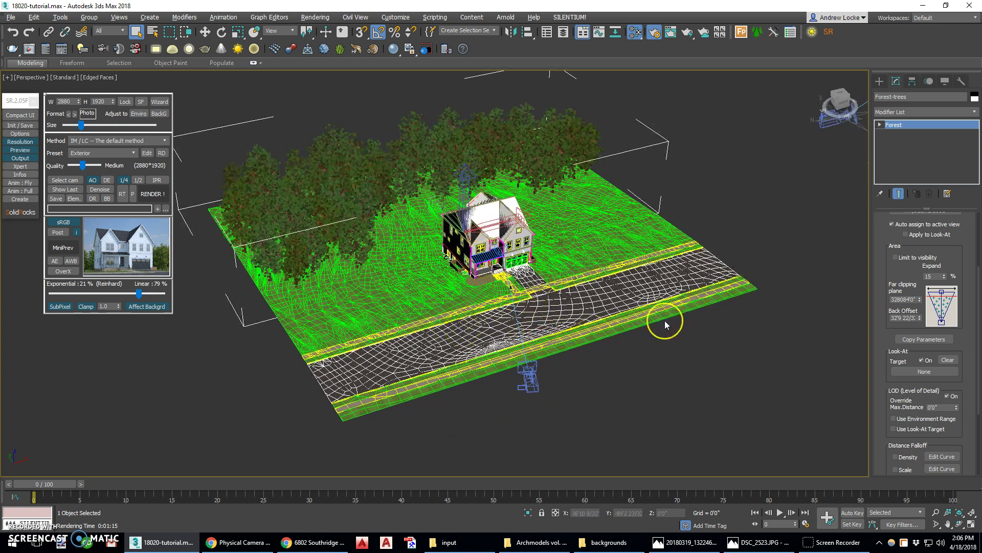
click(880, 81)
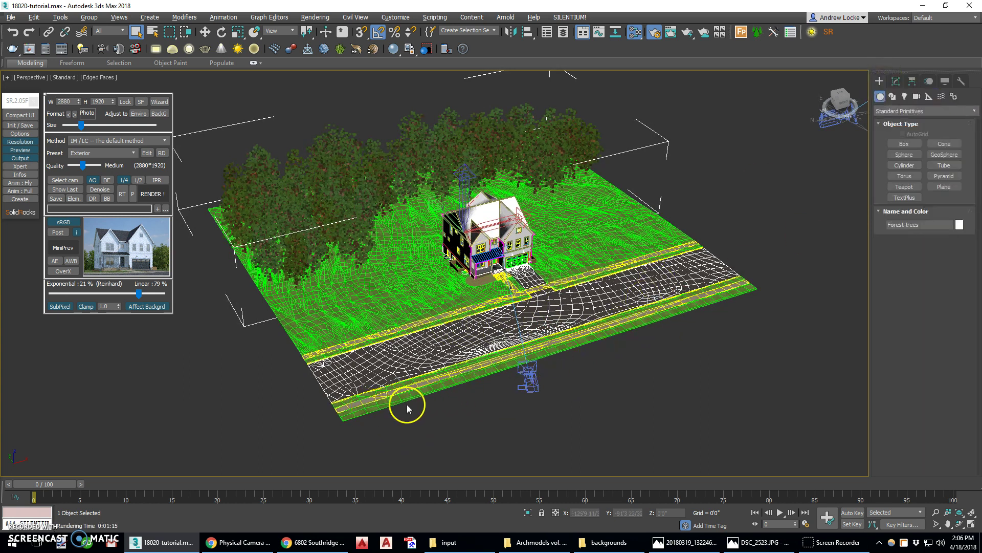
click(944, 186)
drag(760, 292, 379, 470)
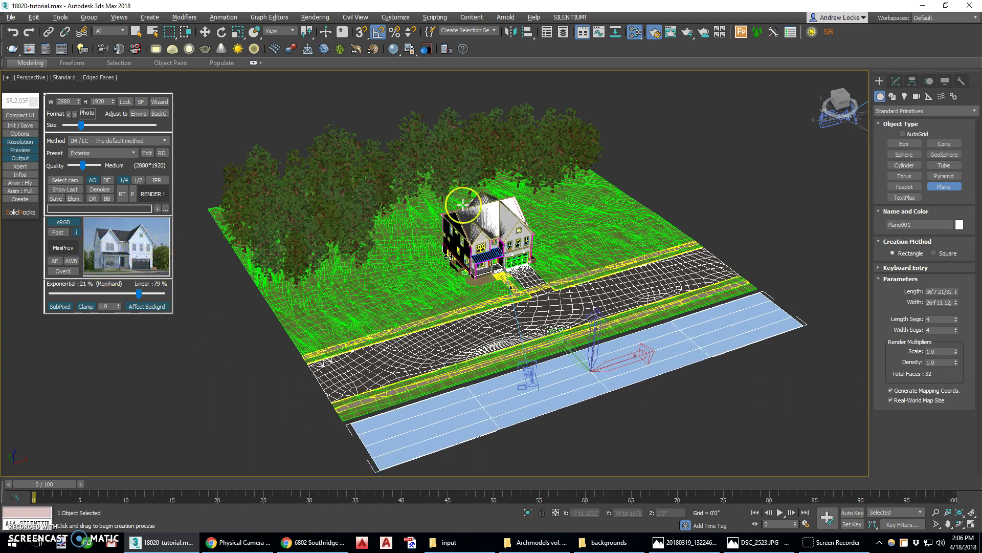
Try to adjust the plane's height to meet the ground across the street using 3D snapping
alt+middle_drag(580, 369, 598, 353)
click(361, 32)
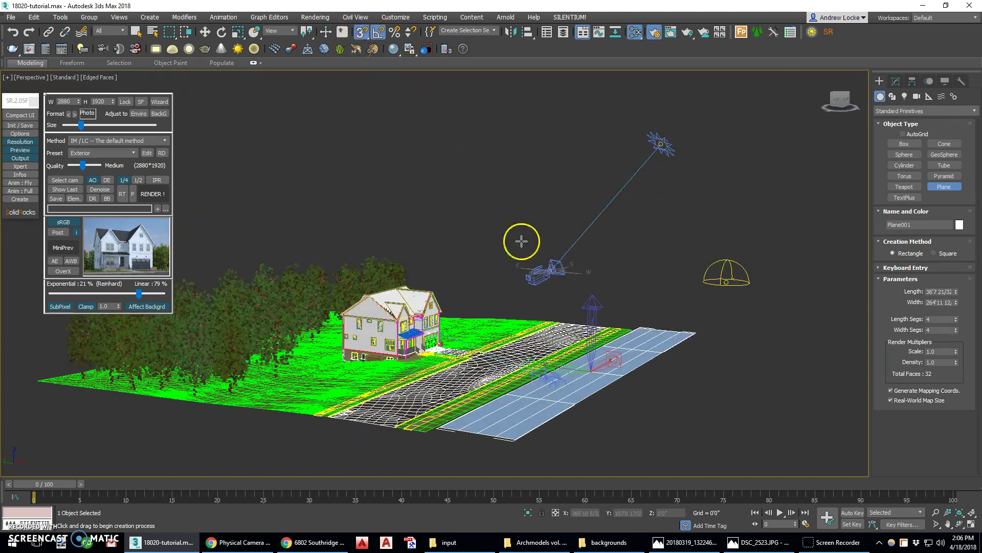
scroll(591, 350, up, 3)
key(w)
drag(576, 383, 581, 425)
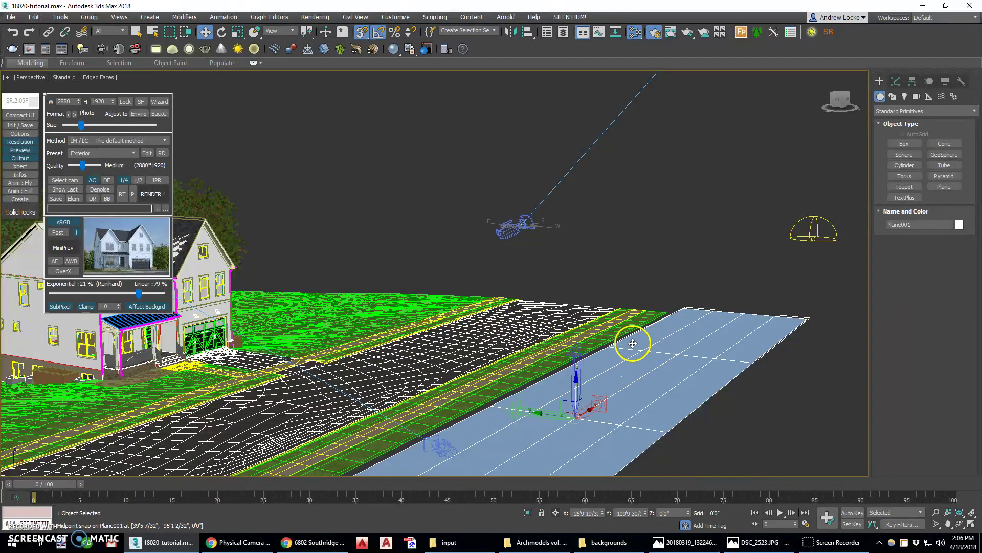
click(361, 32)
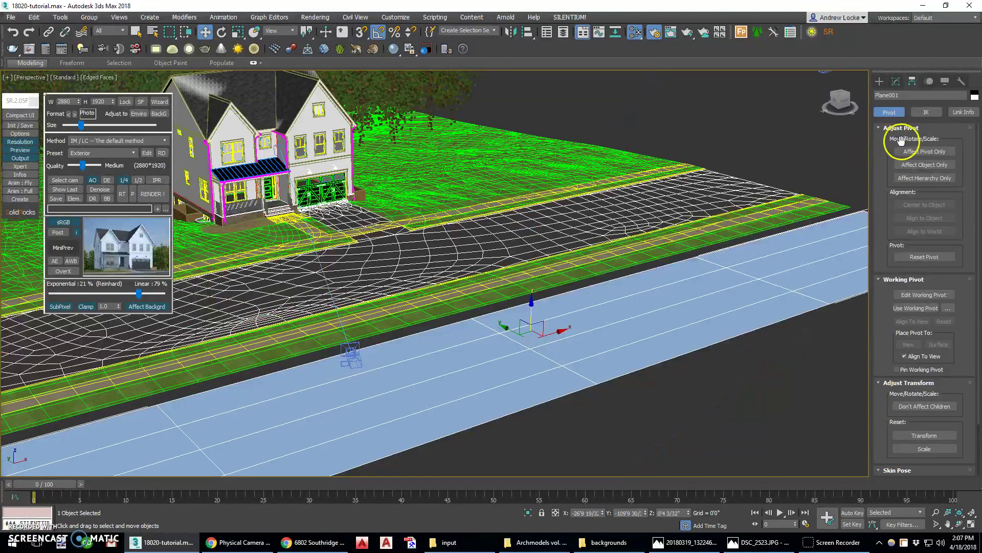
Snap the plane down to the height of the grass edge and slide it against the terrain across the street
click(924, 152)
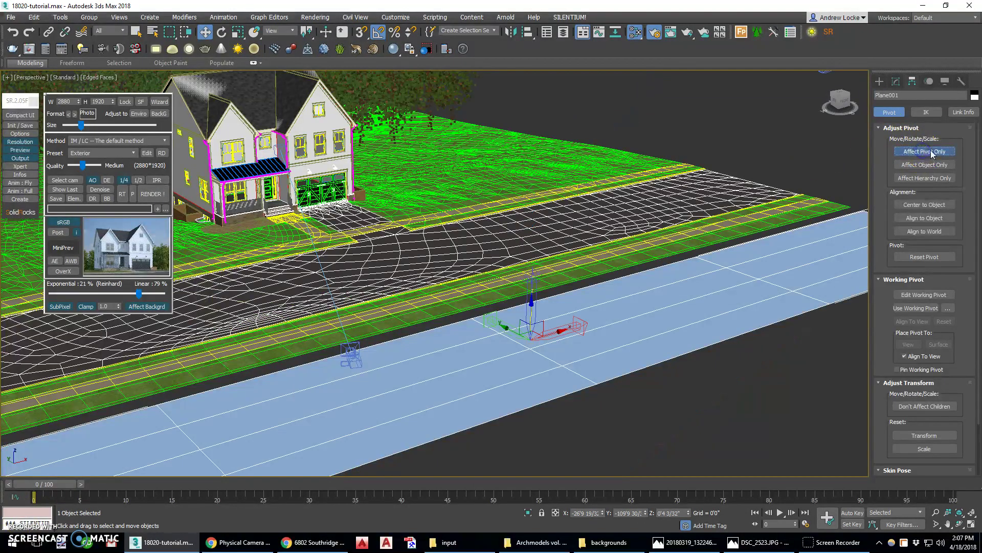
click(361, 32)
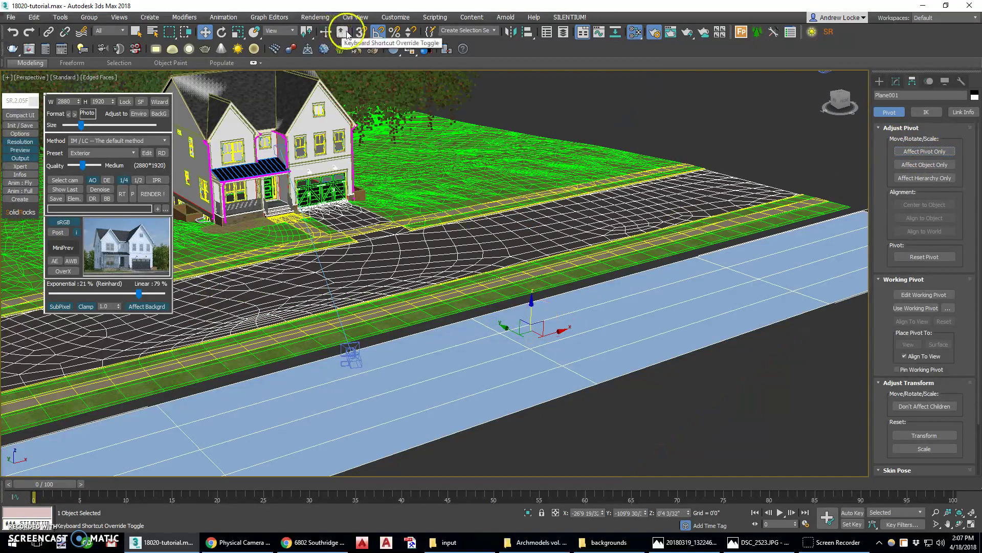
drag(520, 309, 390, 341)
right_click(389, 341)
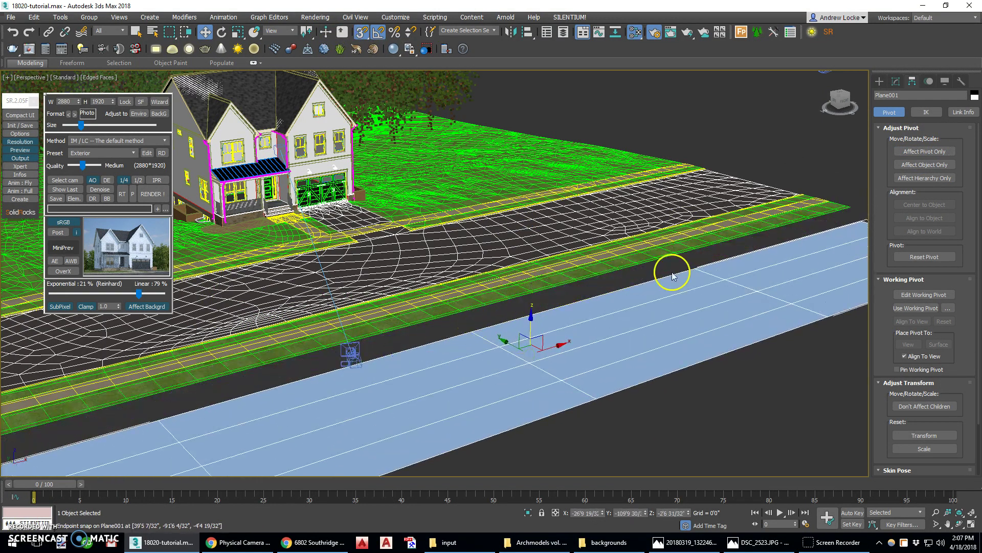
click(361, 32)
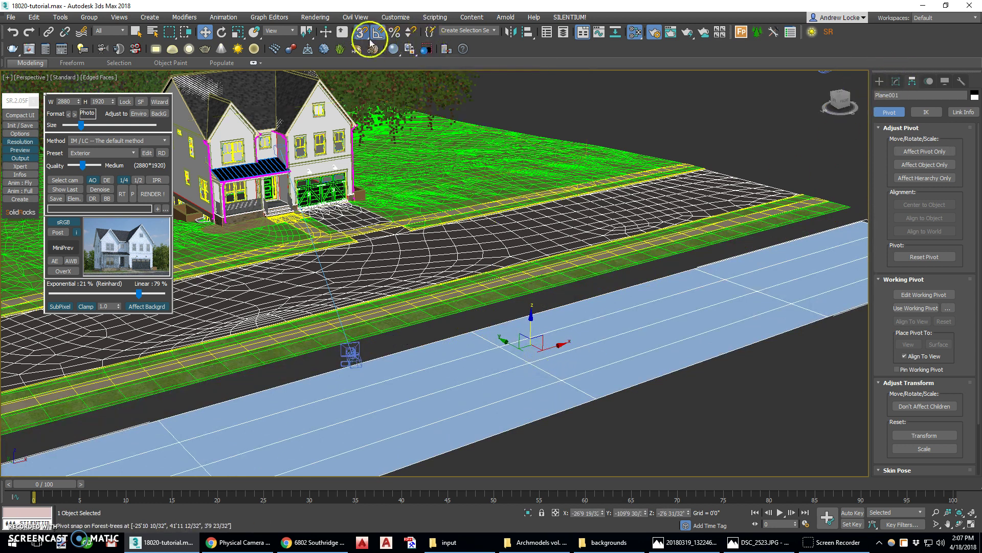
drag(507, 342, 475, 326)
click(525, 337)
middle_drag(525, 336, 471, 333)
scroll(496, 300, down, 4)
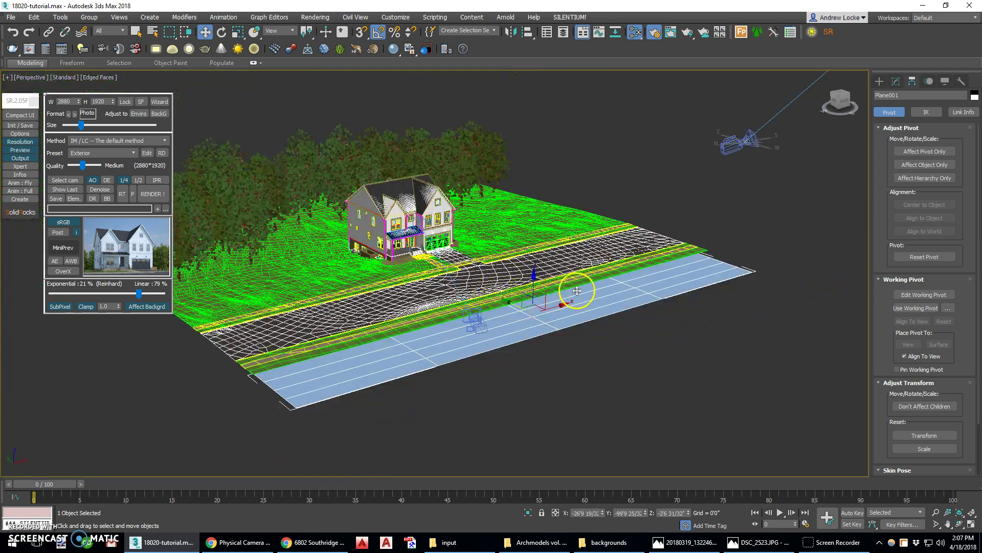
Delete the plane across the street and convert the site grass Boolean object to an Editable Mesh
key(Delete)
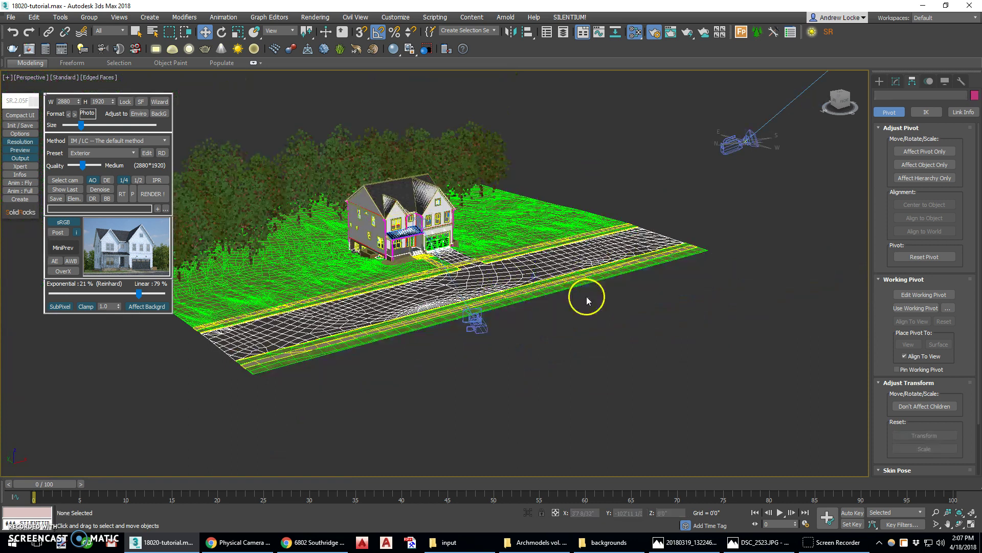
click(560, 289)
click(896, 82)
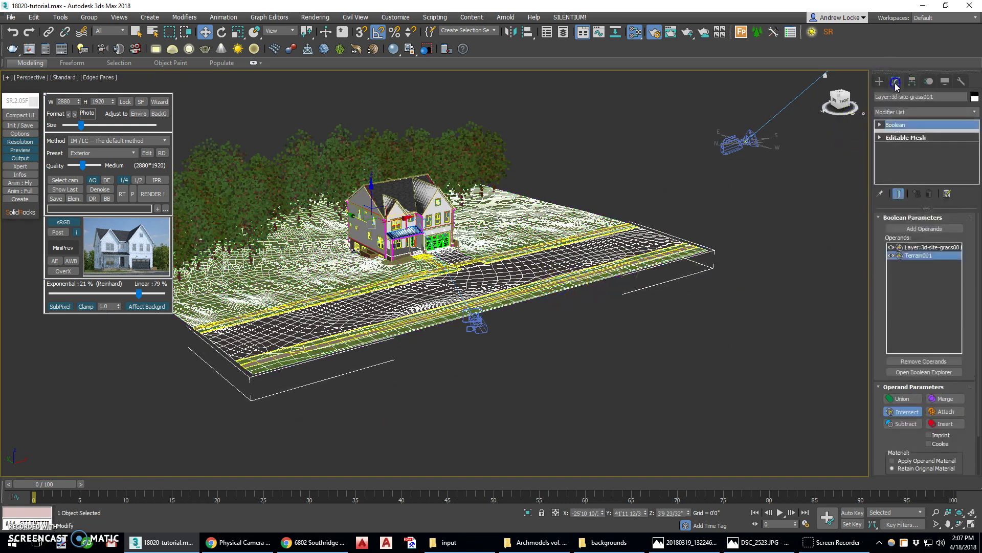
right_click(904, 127)
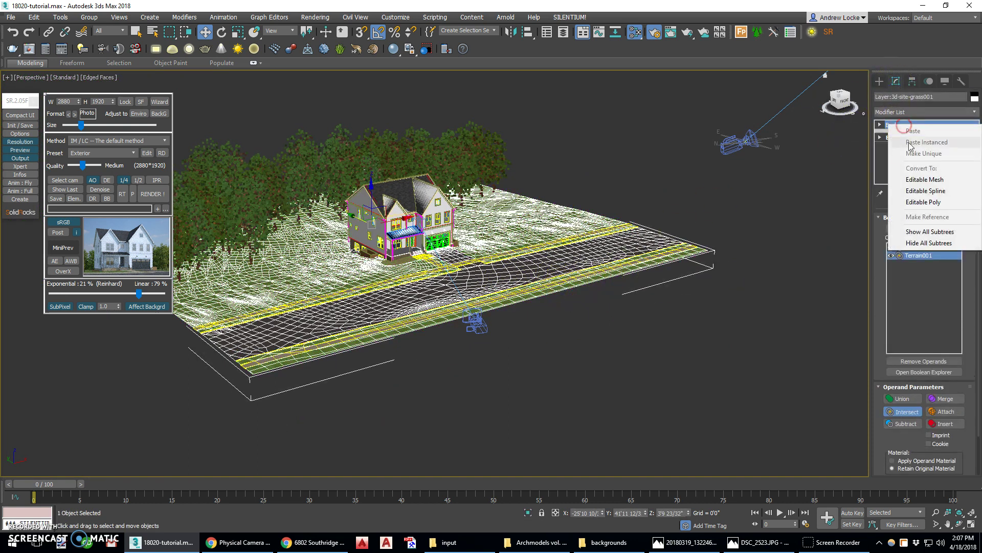
click(930, 180)
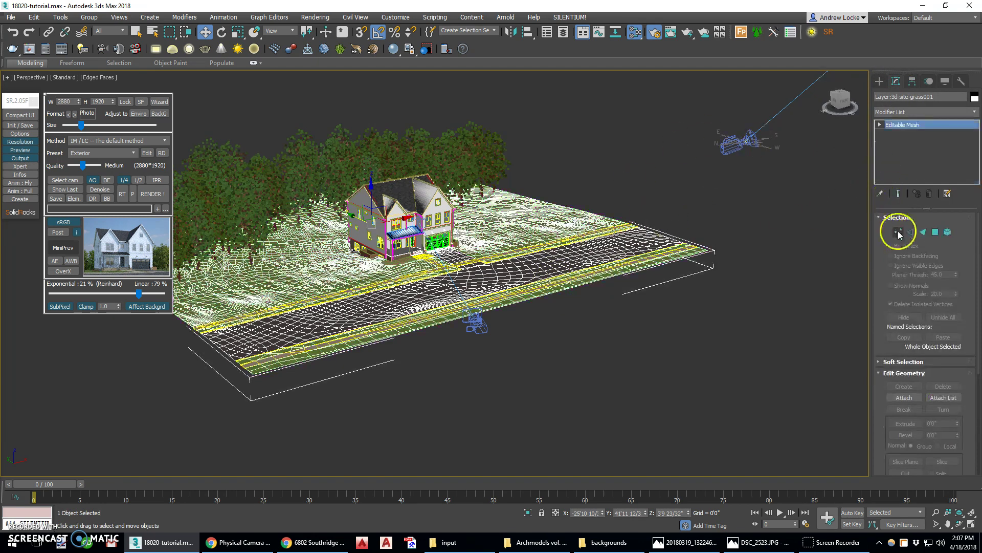
Extend the grass mesh outward across the street by moving its outer edge vertices to about Y -138'10"
click(899, 232)
key(alt+w)
key(alt+w)
key(alt+w)
key(alt+w)
scroll(391, 327, down, 3)
scroll(594, 351, up, 5)
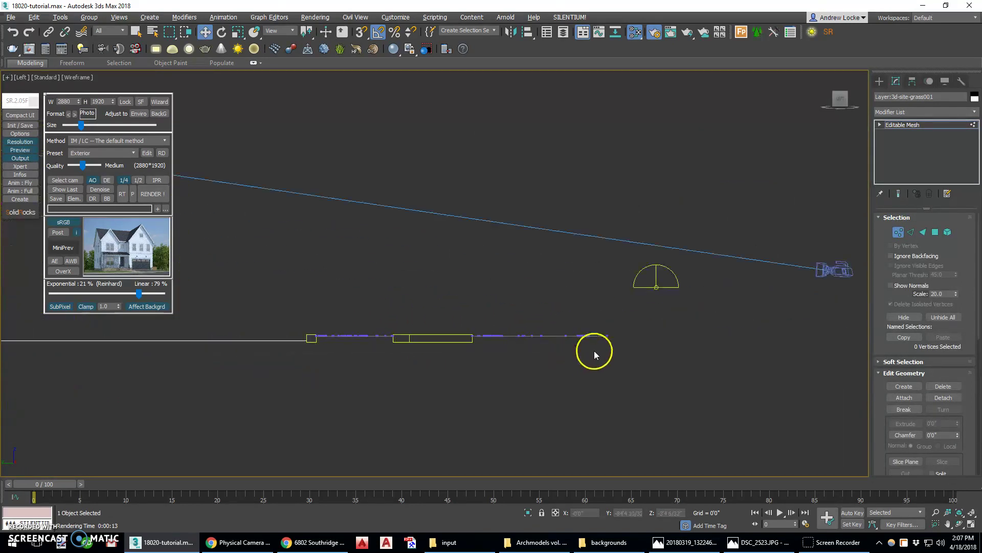
drag(616, 333, 620, 338)
key(alt+w)
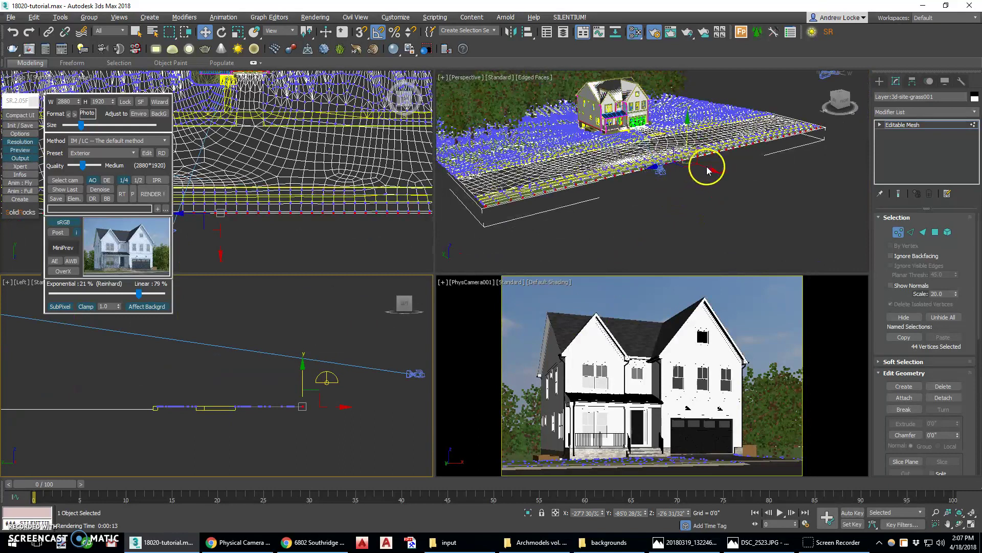
click(711, 170)
drag(668, 149, 759, 197)
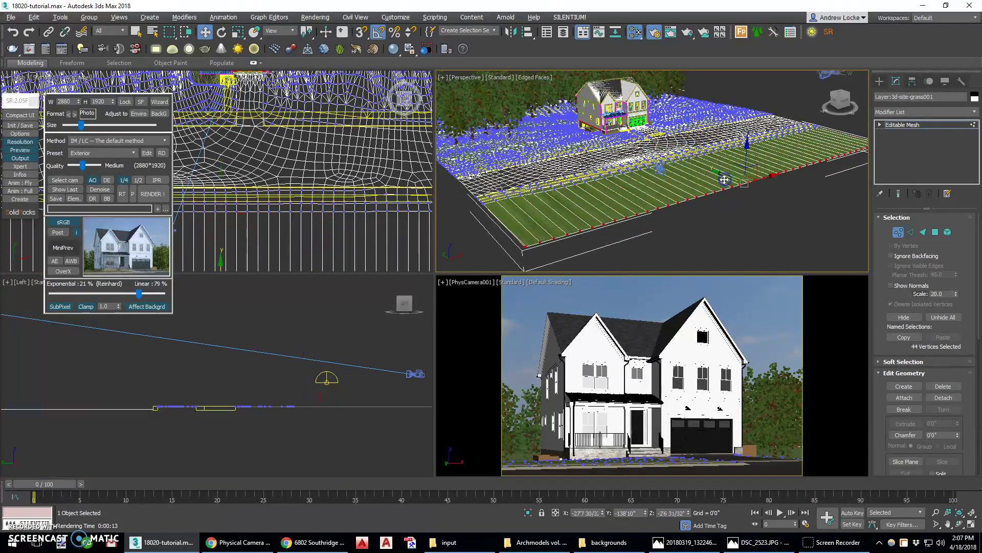
click(906, 125)
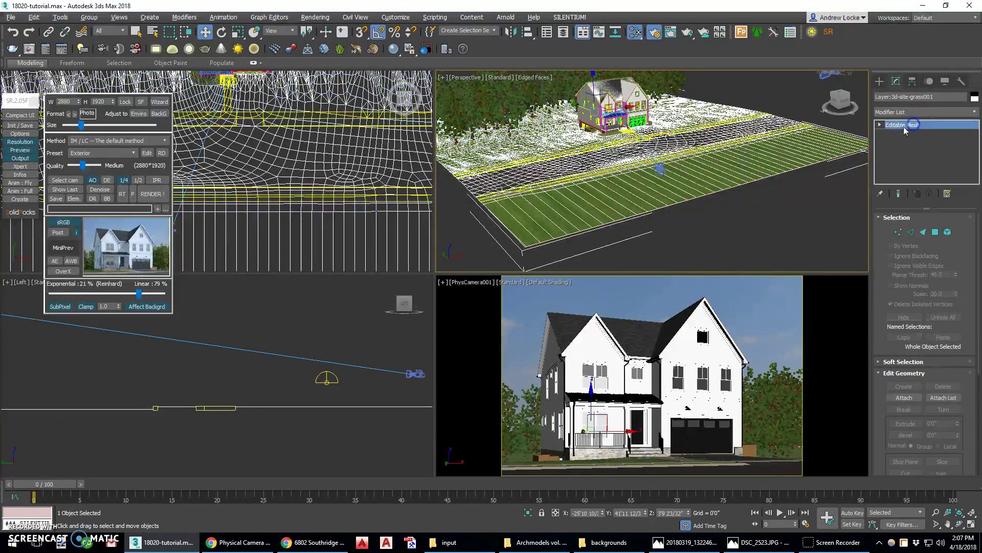
Select the background Forest Pro trees in the Perspective view for editing
scroll(618, 128, down, 5)
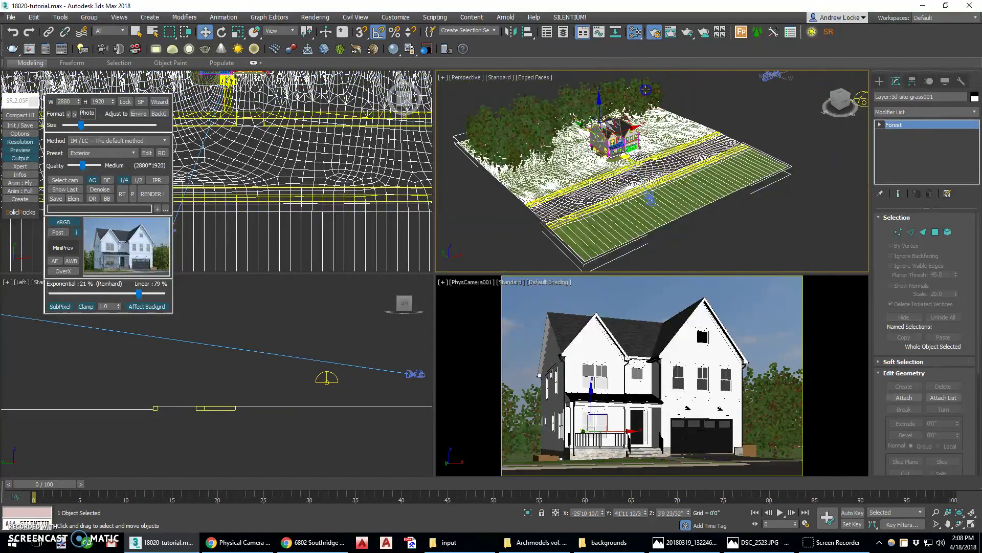
click(772, 141)
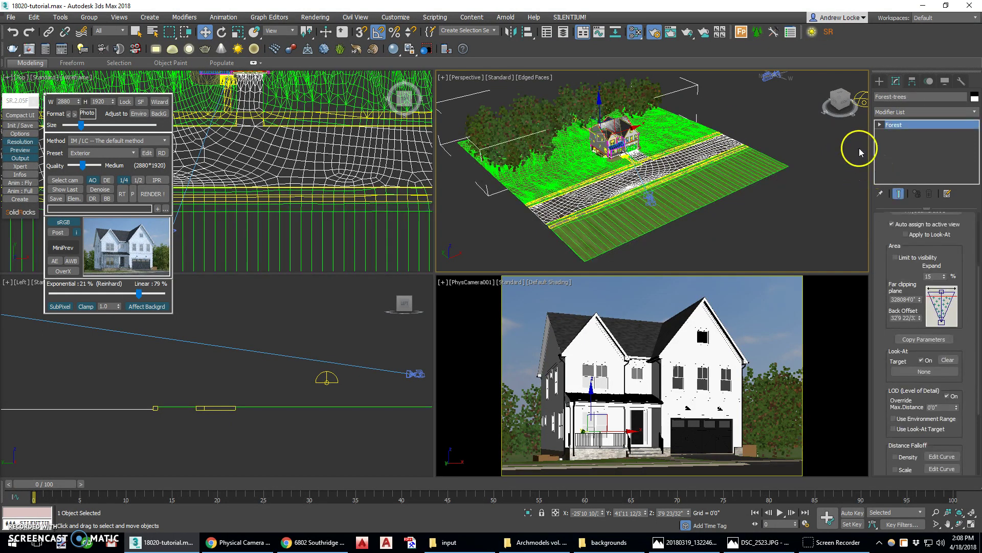